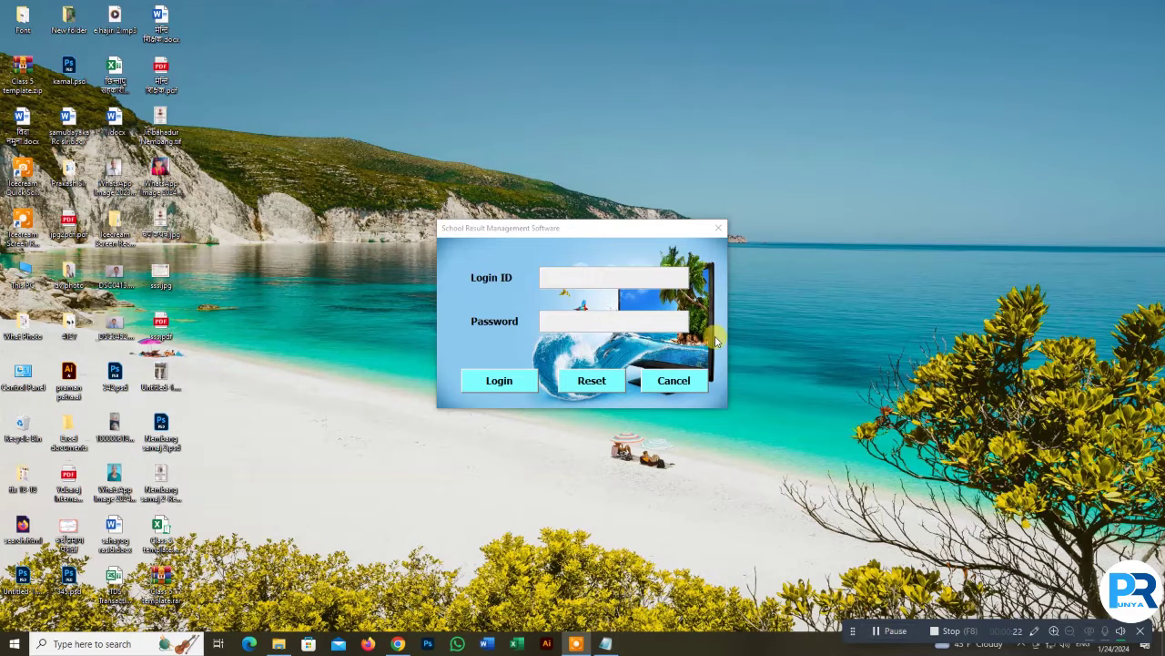
- Reposition the login form, then cancel and close it
left_click_drag(603, 229, 568, 123)
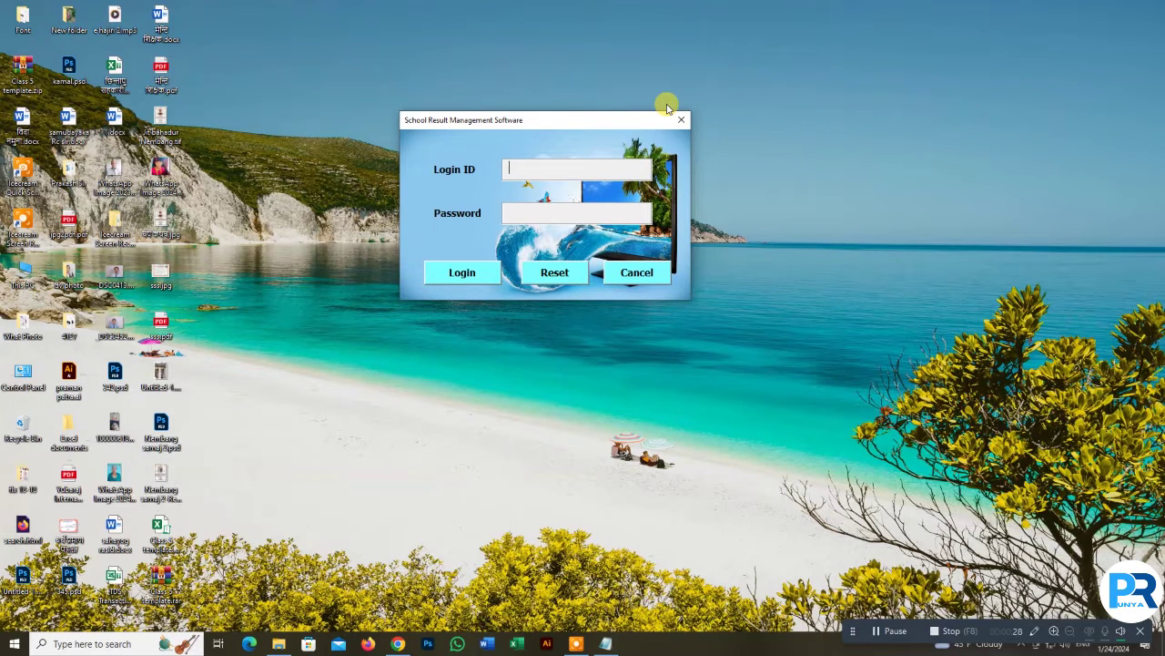
left_click_drag(575, 120, 607, 115)
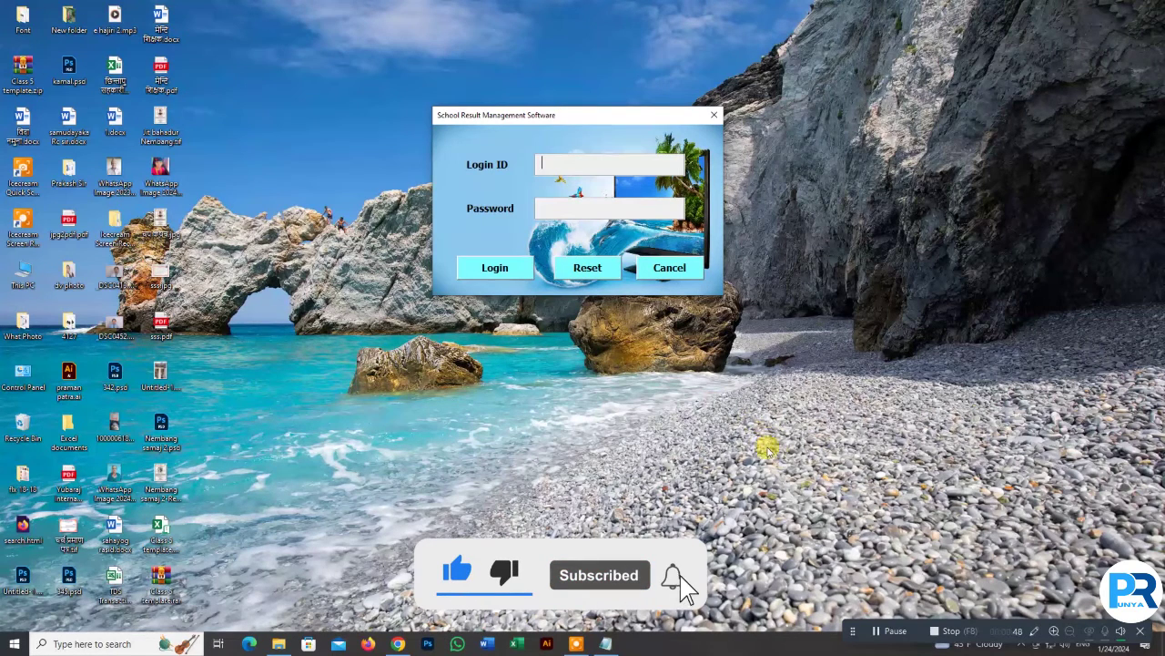
left_click(876, 635)
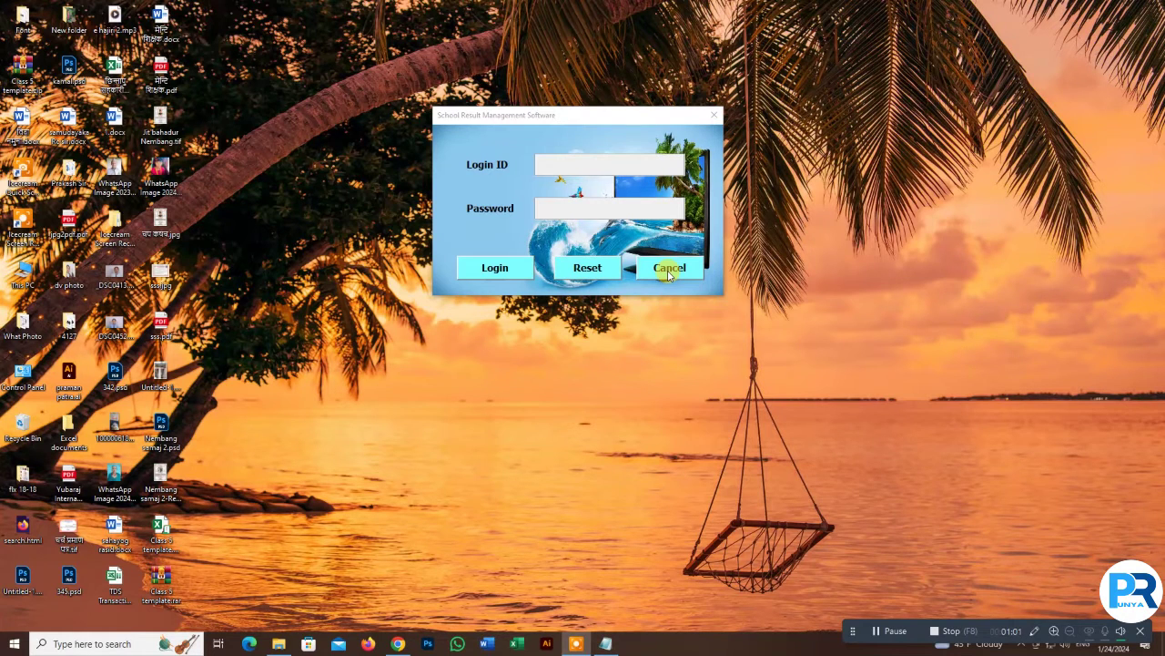
left_click(669, 272)
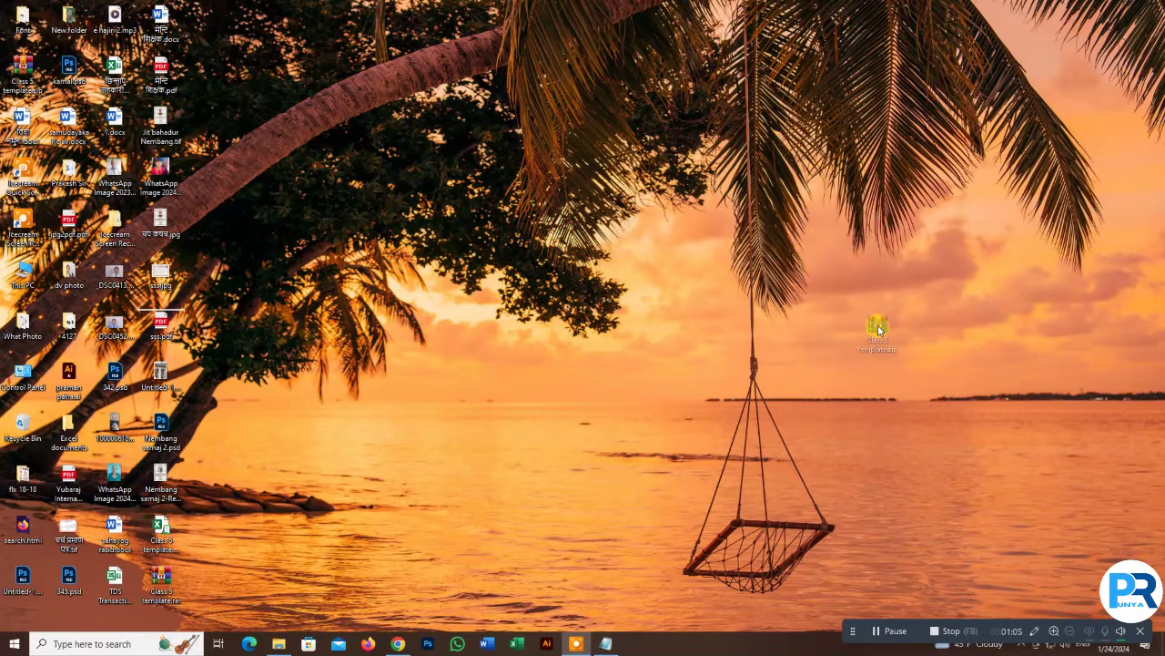
- Open the Class 5 template.zip archive and dismiss the licence purchase reminder
left_click_drag(23, 71, 866, 327)
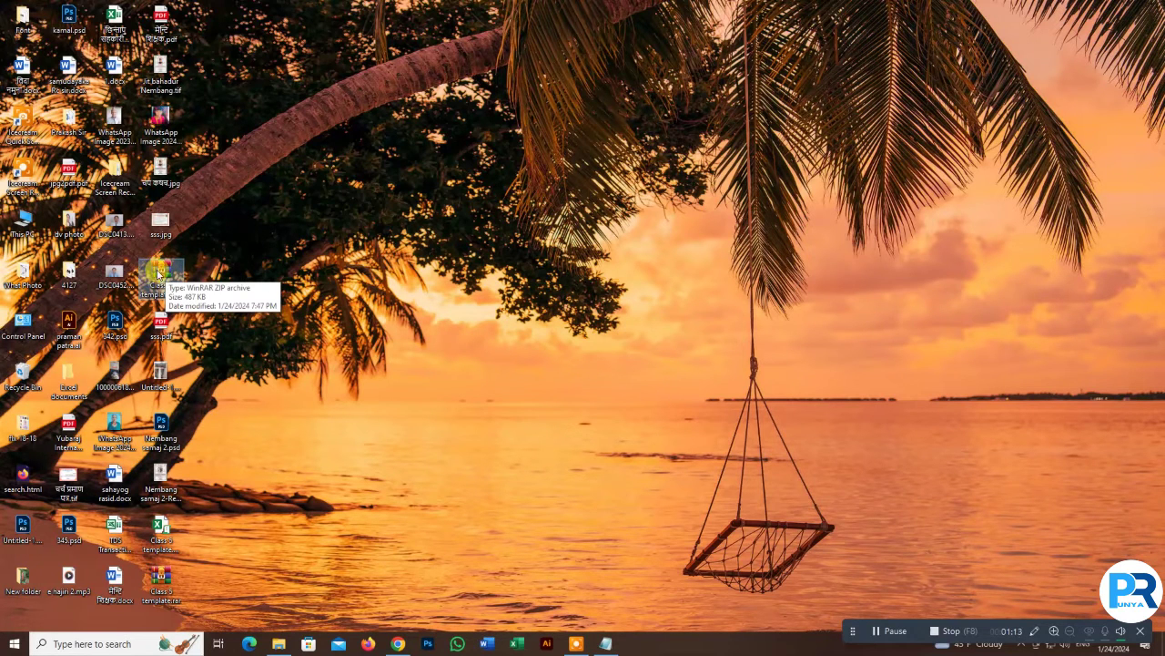
double_click(159, 272)
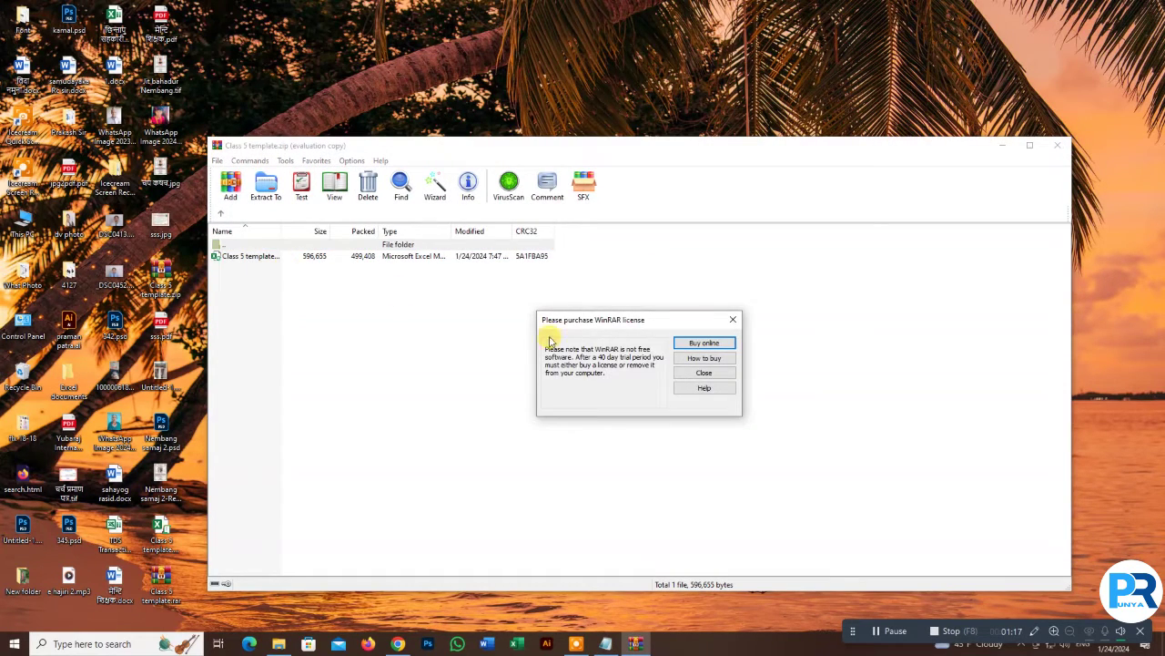
left_click(709, 372)
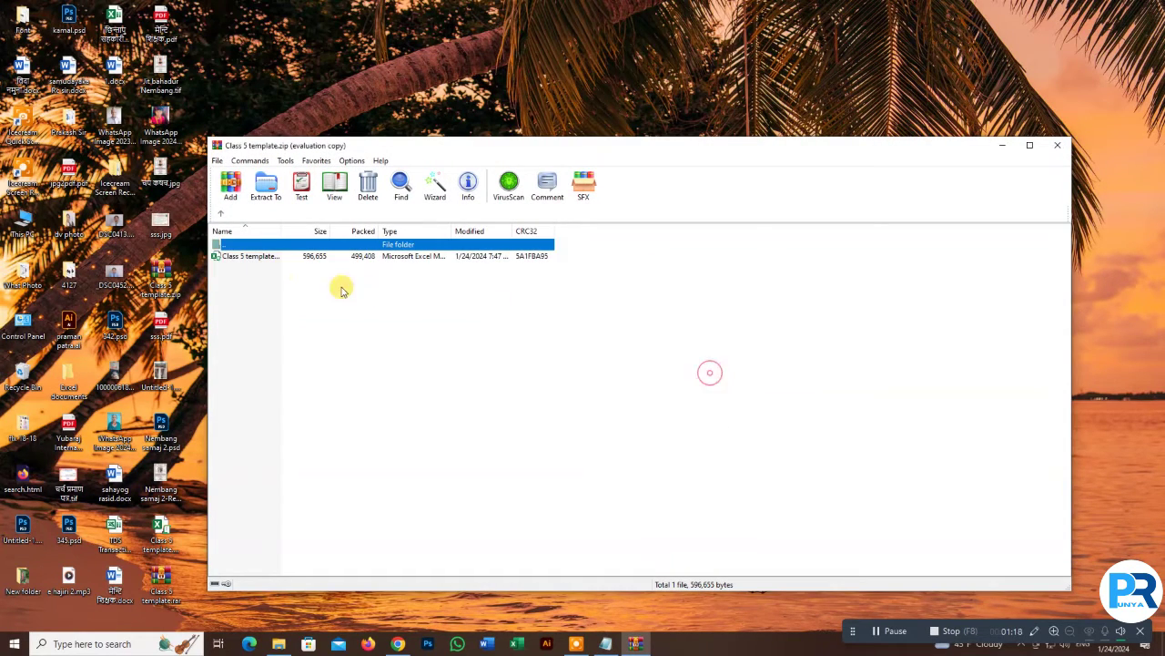
- Open Class 5 template.xlsm from the archive, entering the archive password and closing the trial notice
left_click(260, 260)
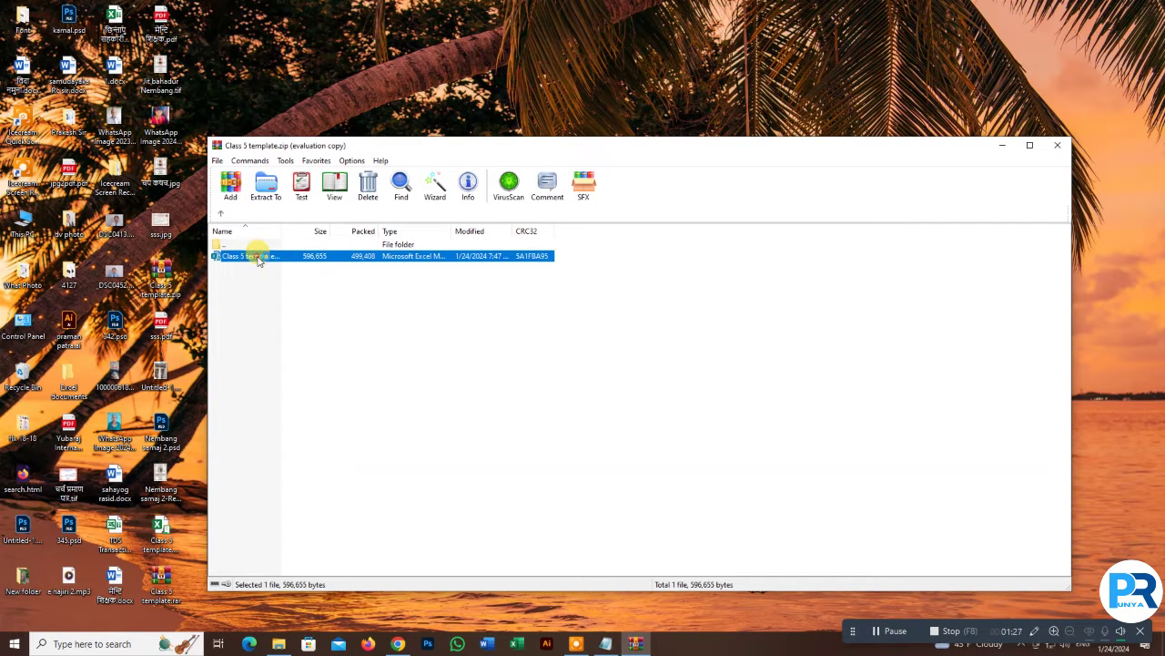
double_click(258, 257)
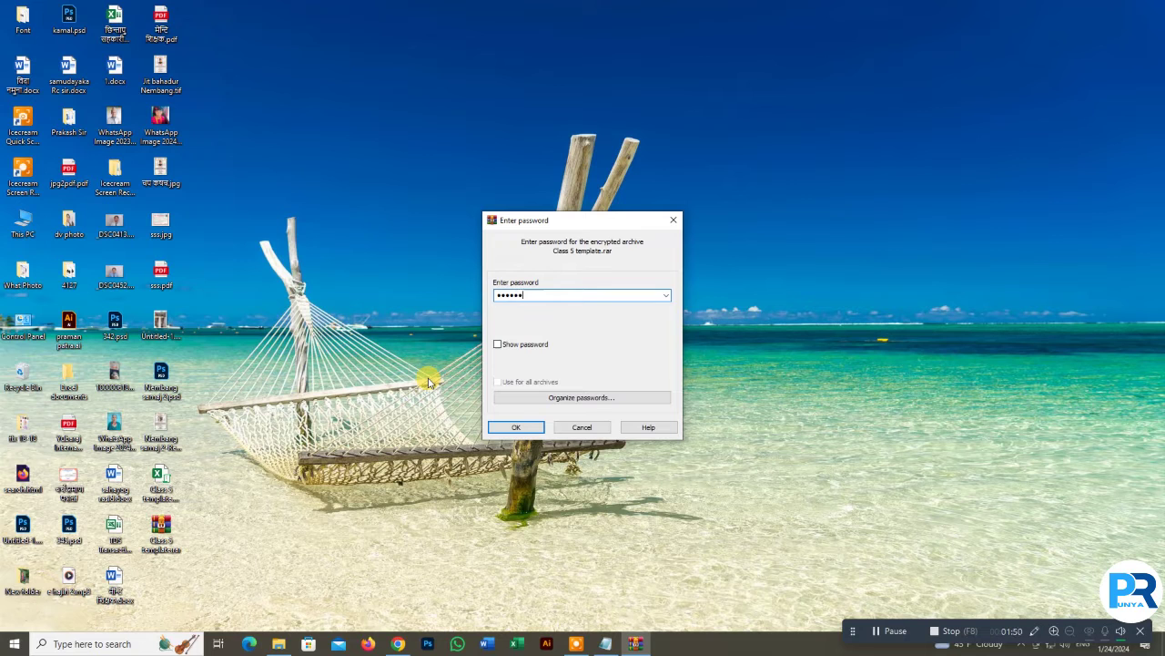
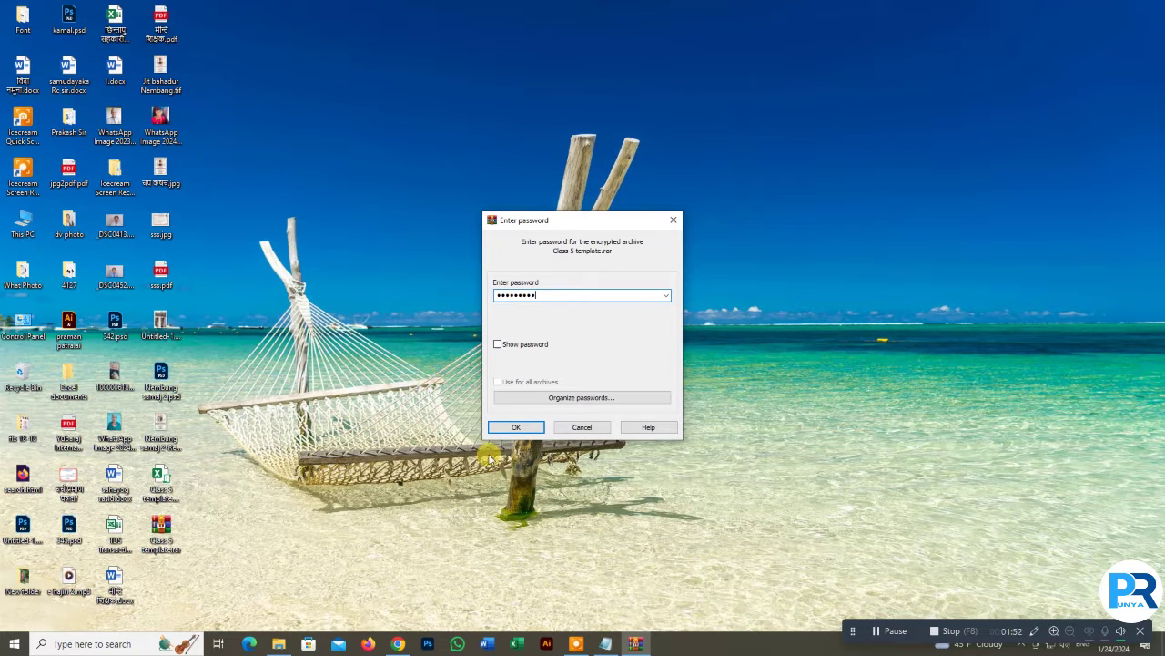
left_click(521, 428)
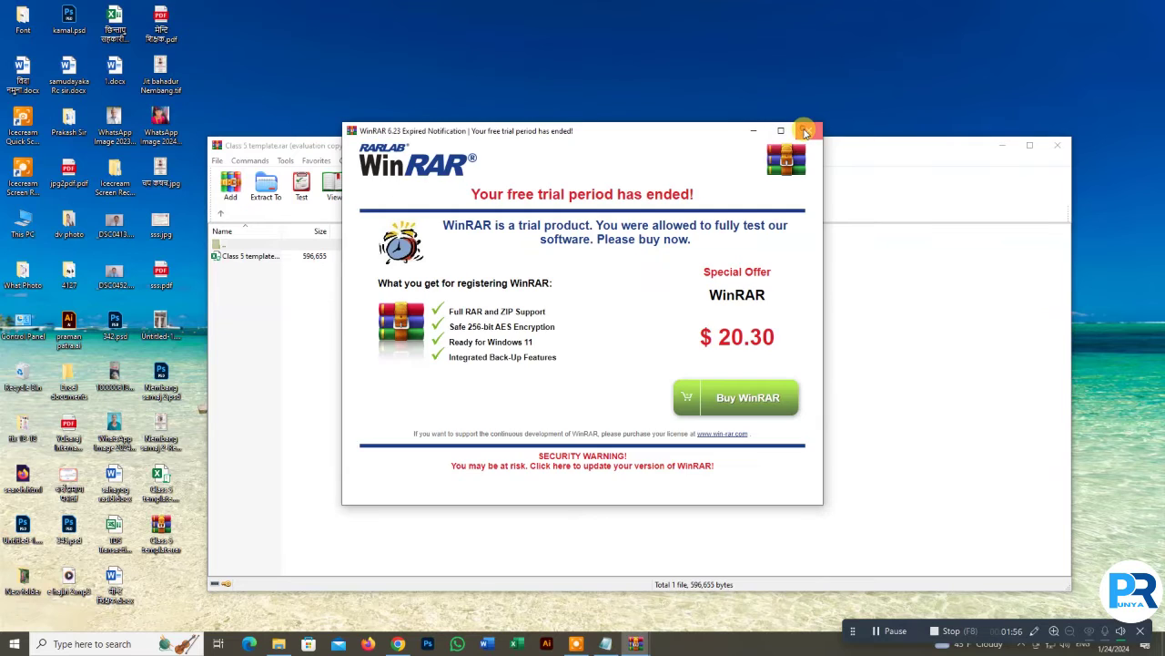
left_click(806, 130)
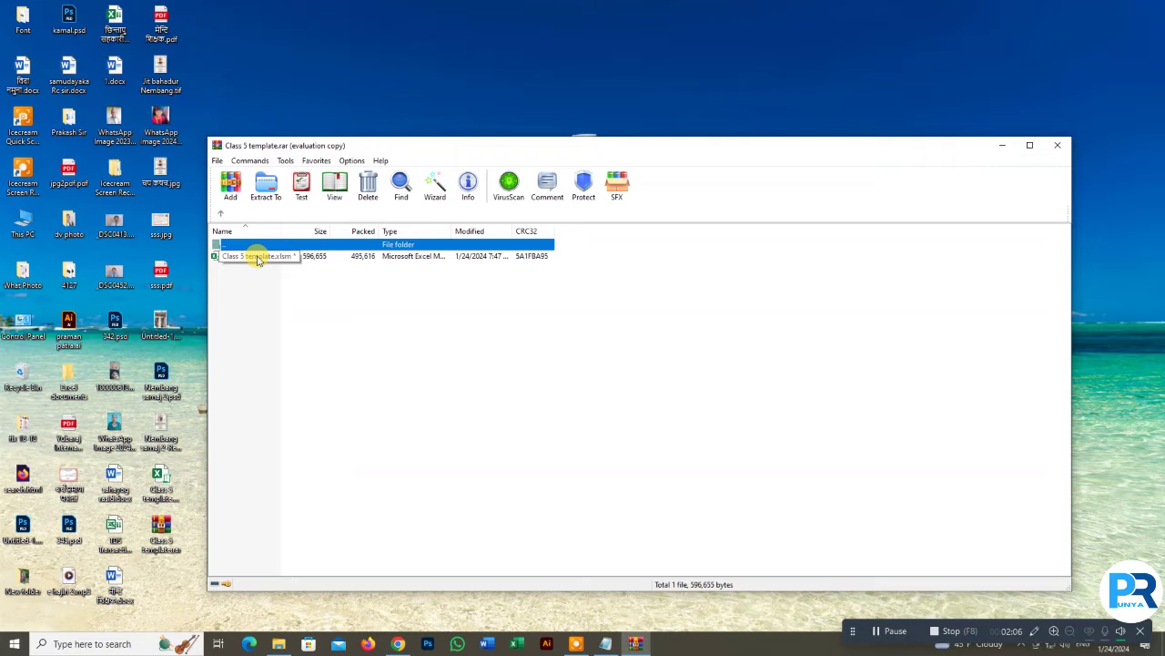
double_click(258, 258)
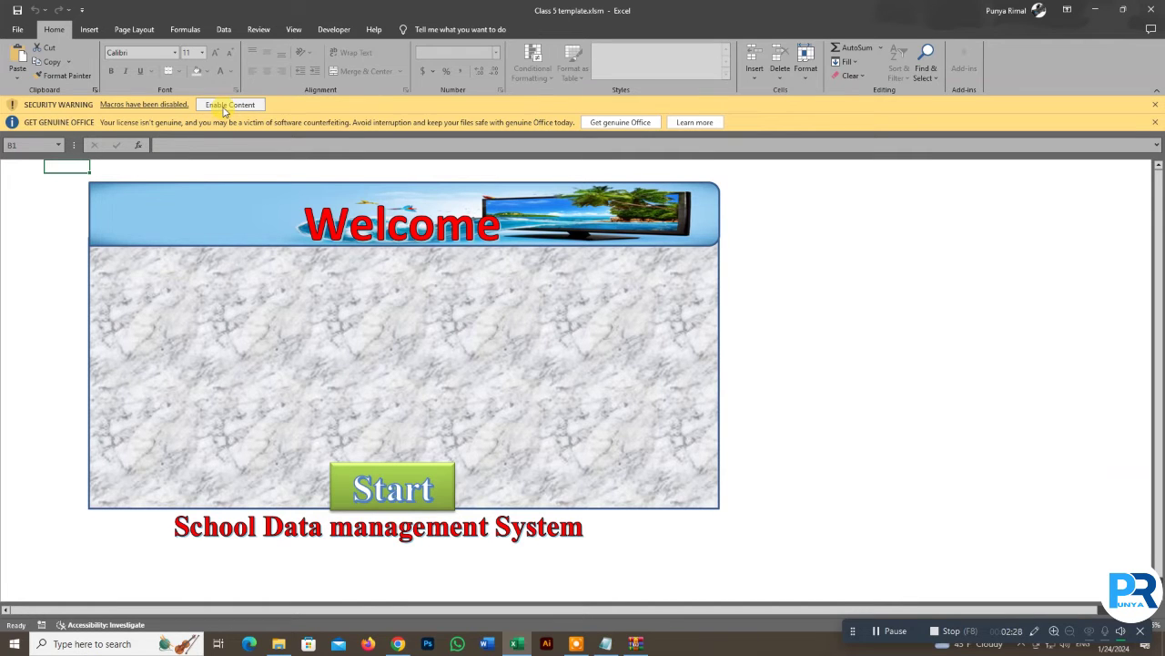
- Enable the workbook's macros, log in, dismiss the genuine Office notice and start the software
left_click(230, 105)
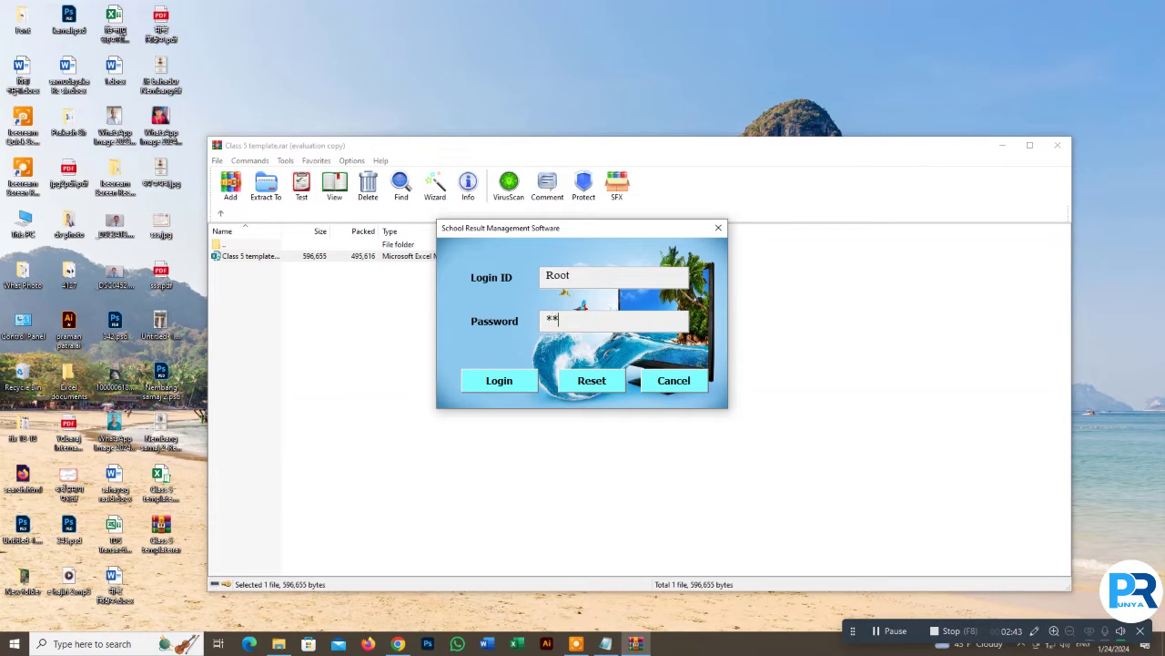
left_click(500, 384)
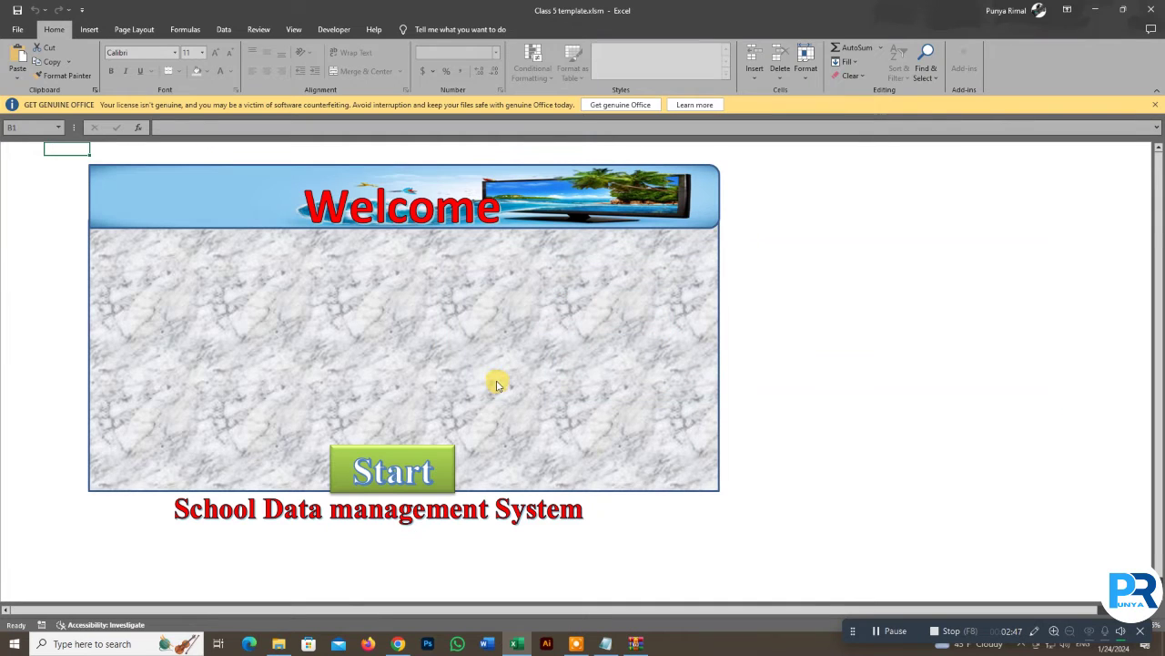
left_click(1157, 107)
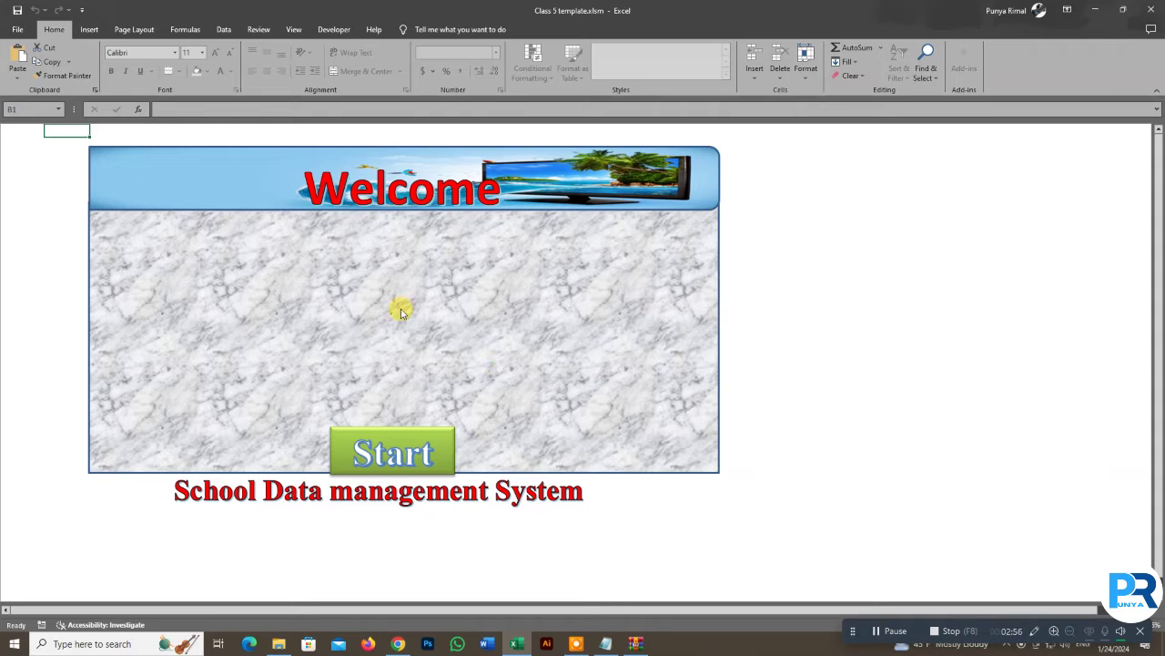
left_click(394, 454)
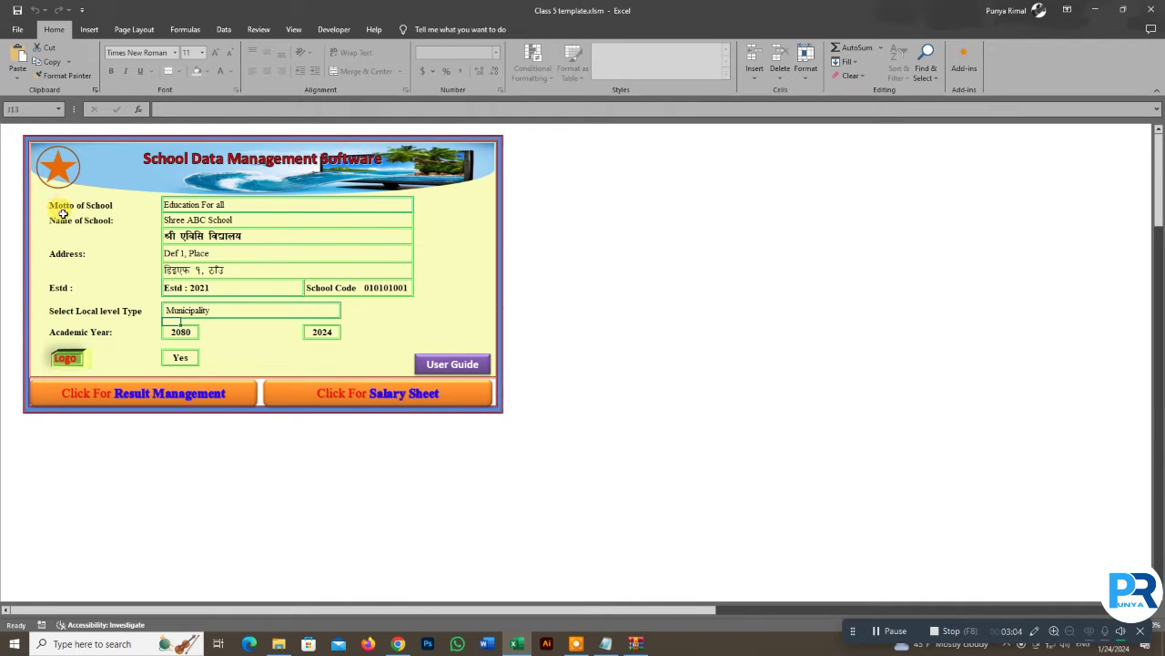
- Enter 'Shree Namuna School' as the Name of School in cell J6
left_click(206, 205)
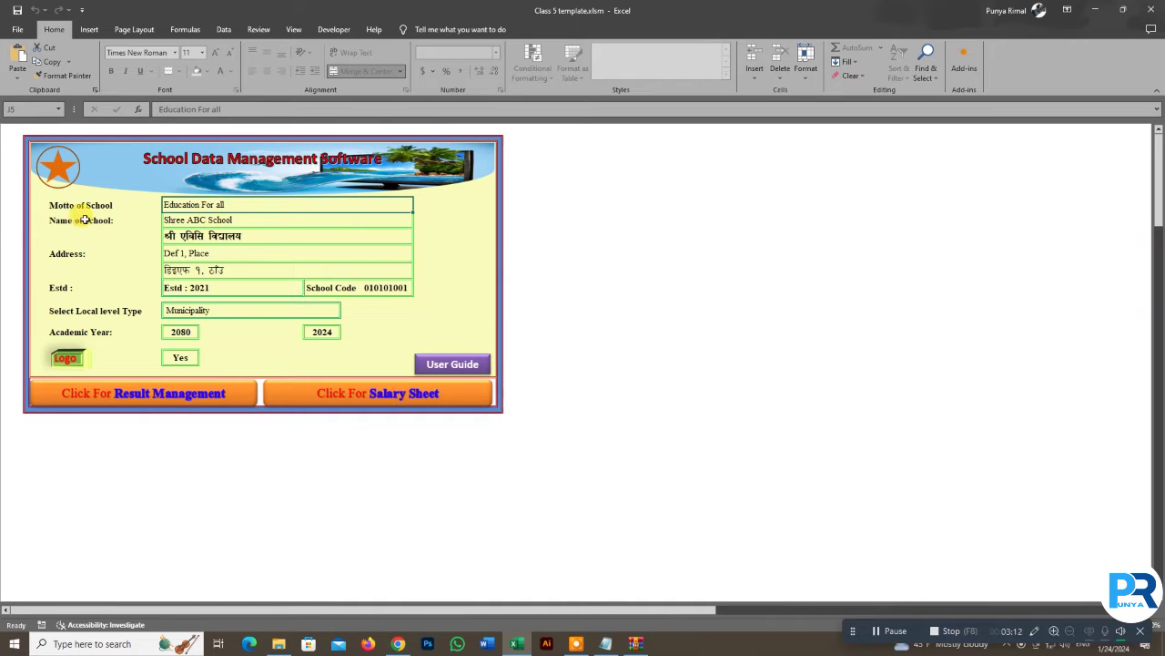
left_click(188, 219)
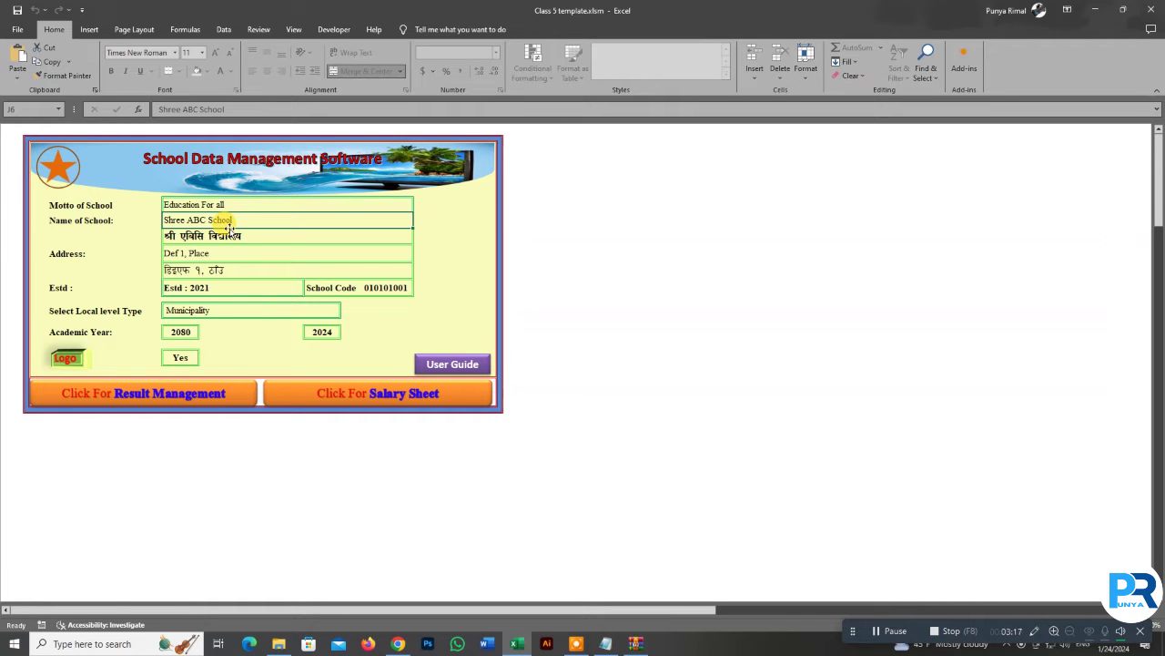
type("S")
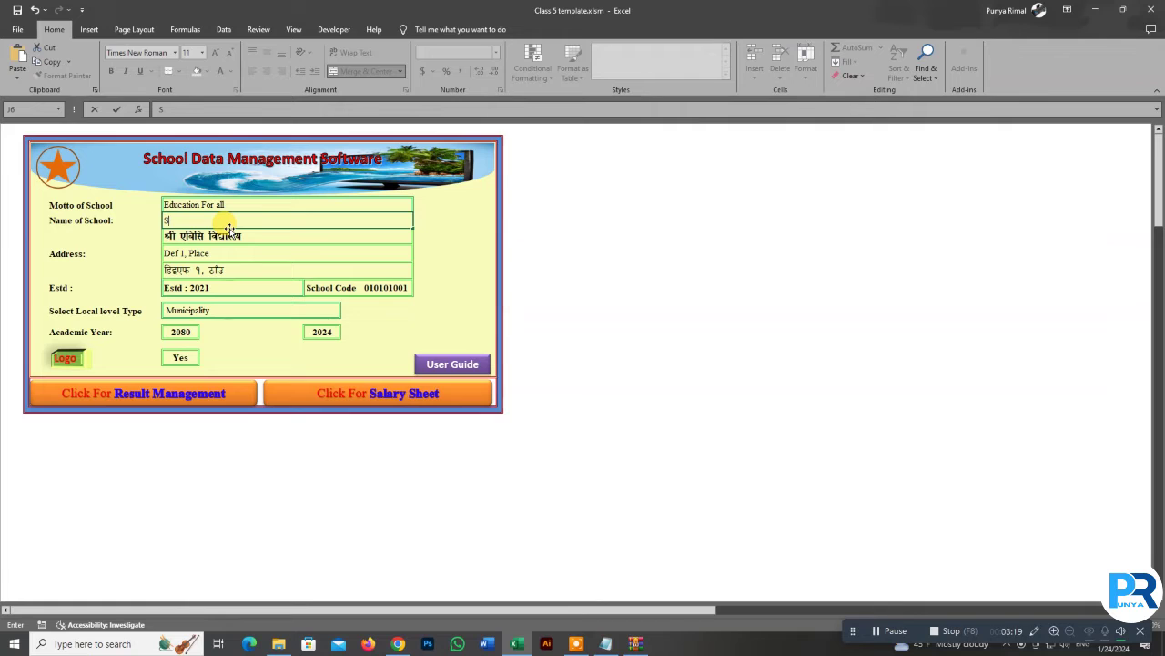
type("hree Ra")
key("BackSpace")
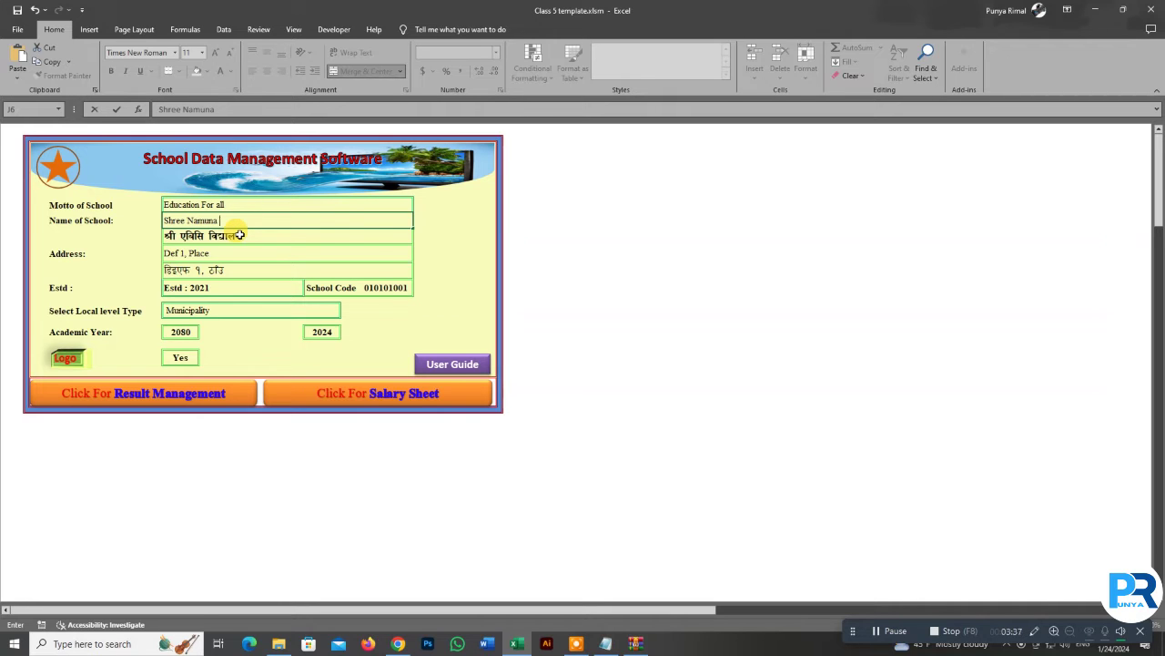
type("School")
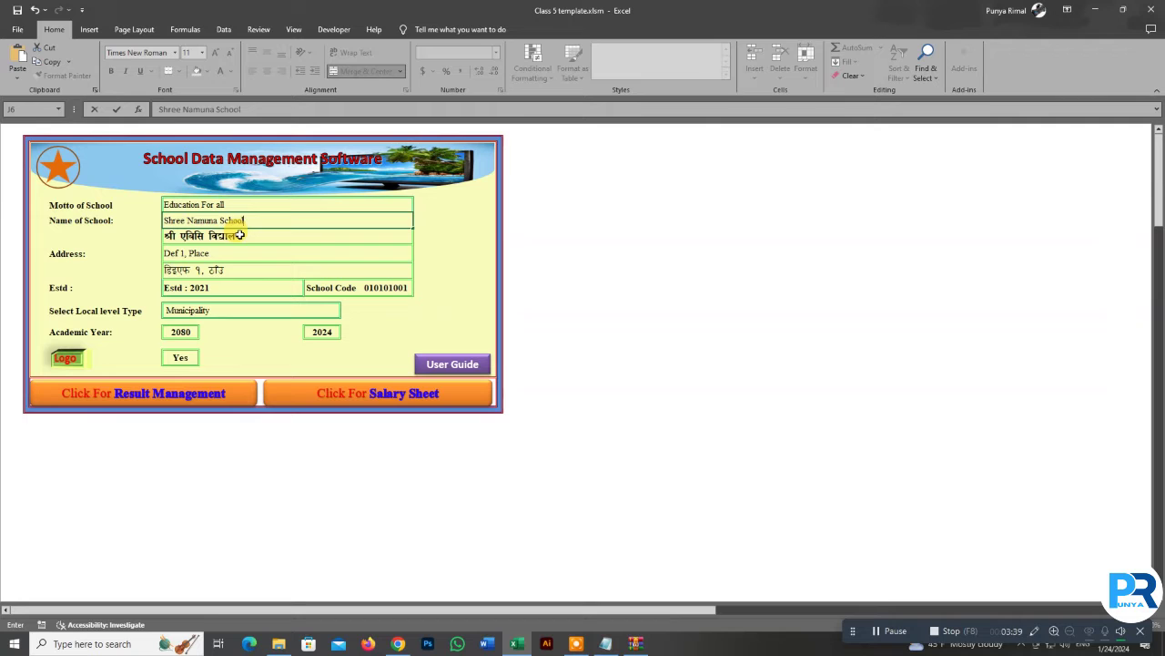
key("Return")
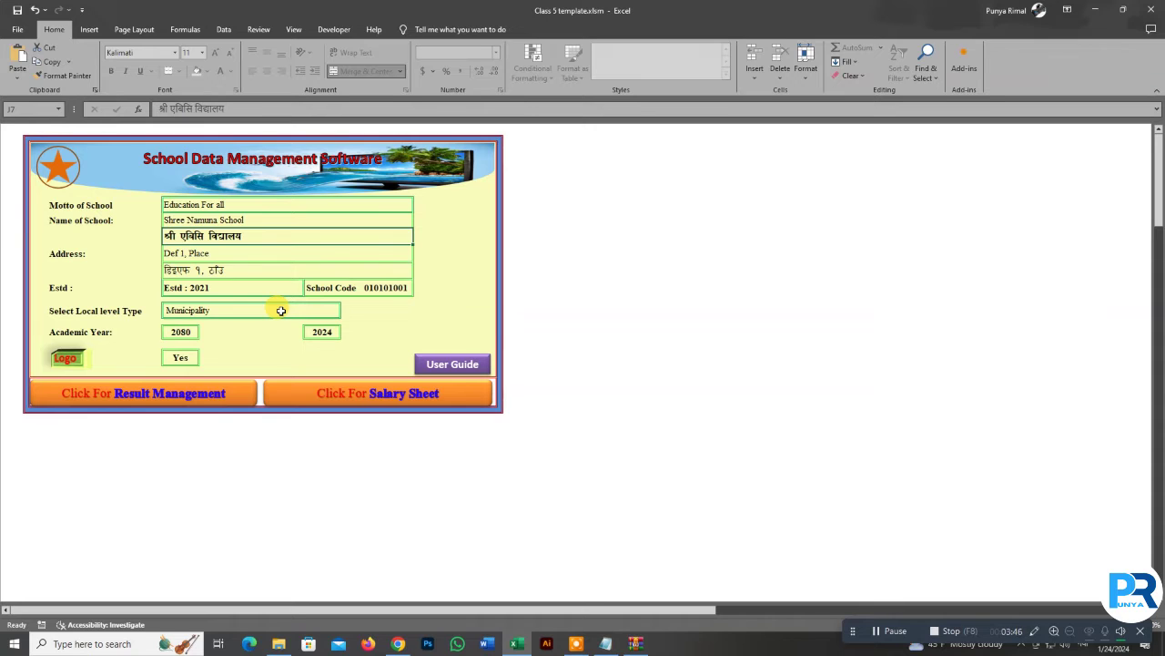
- Change the Nepali school name to श्री नमुना विद्यालय
double_click(208, 236)
double_click(193, 236)
type("नमुना")
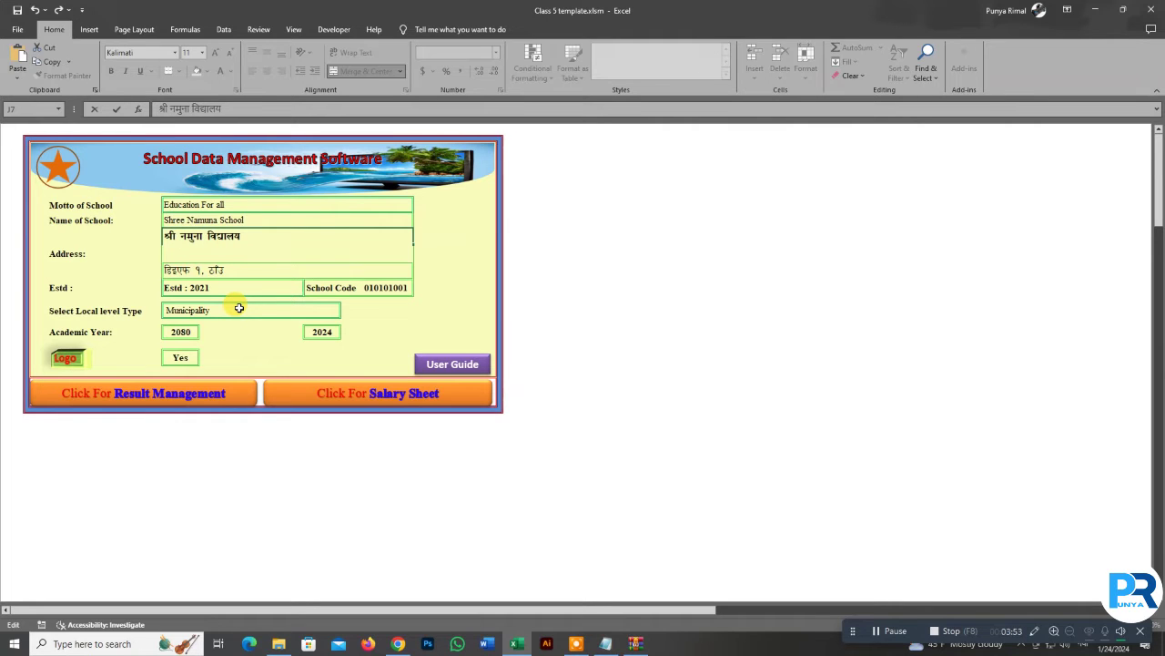
key("Return")
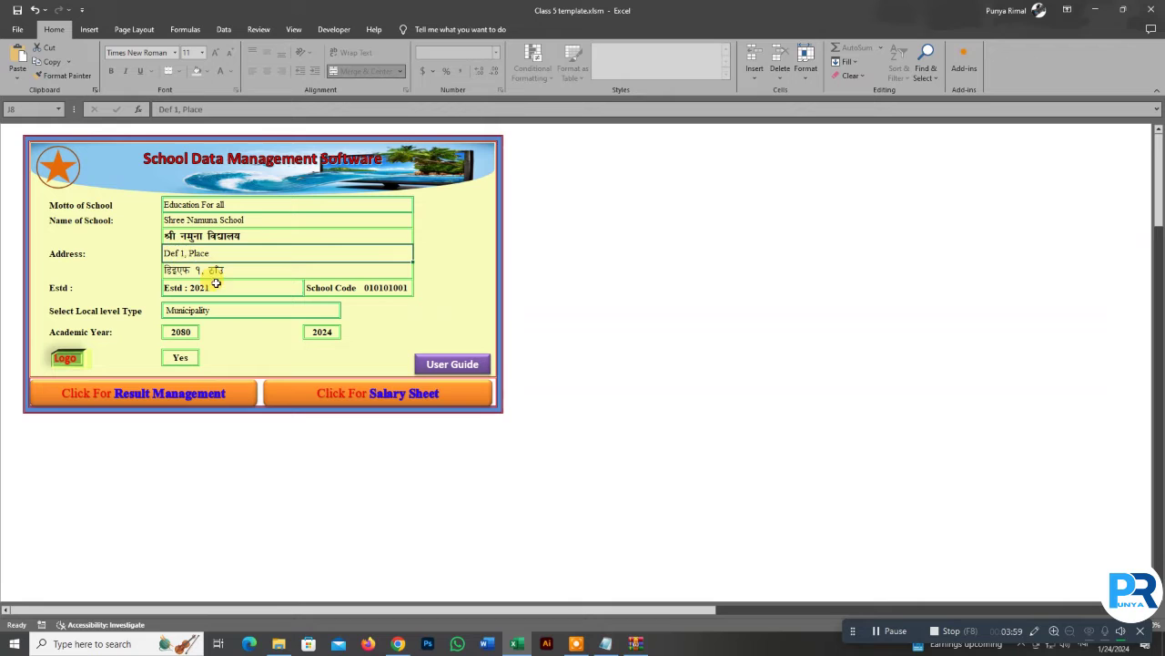
- Enter the address Phidim 12, Nangin Panchthar in English (J8) and Nepali (J9)
double_click(185, 253)
left_click_drag(211, 255, 148, 248)
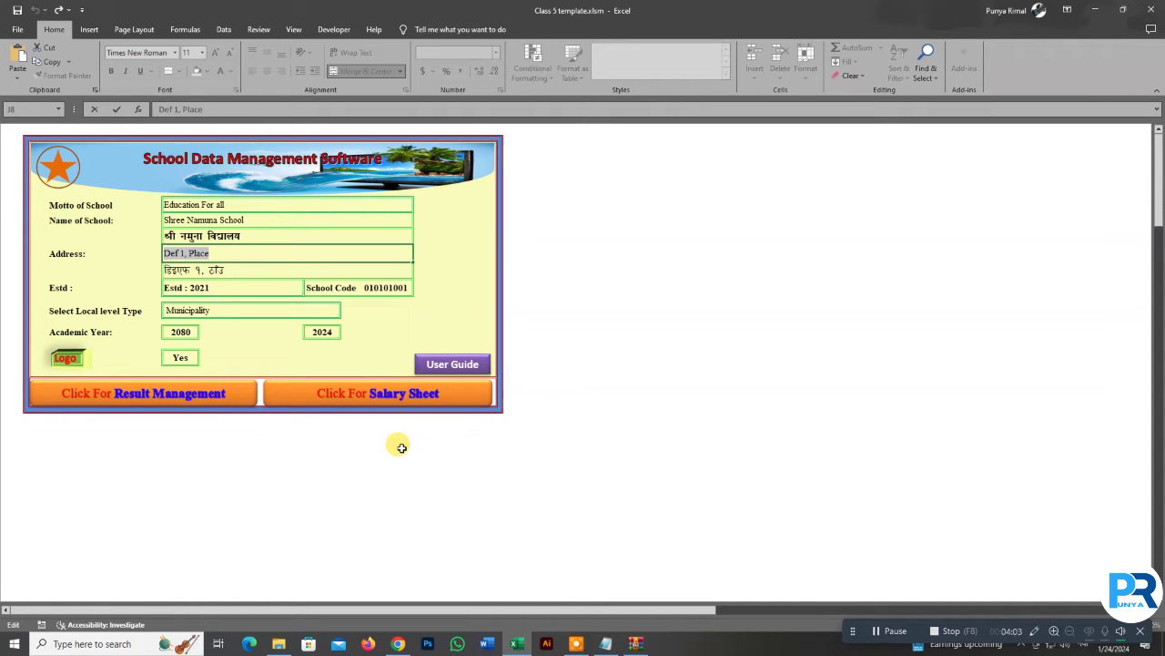
type("Panc")
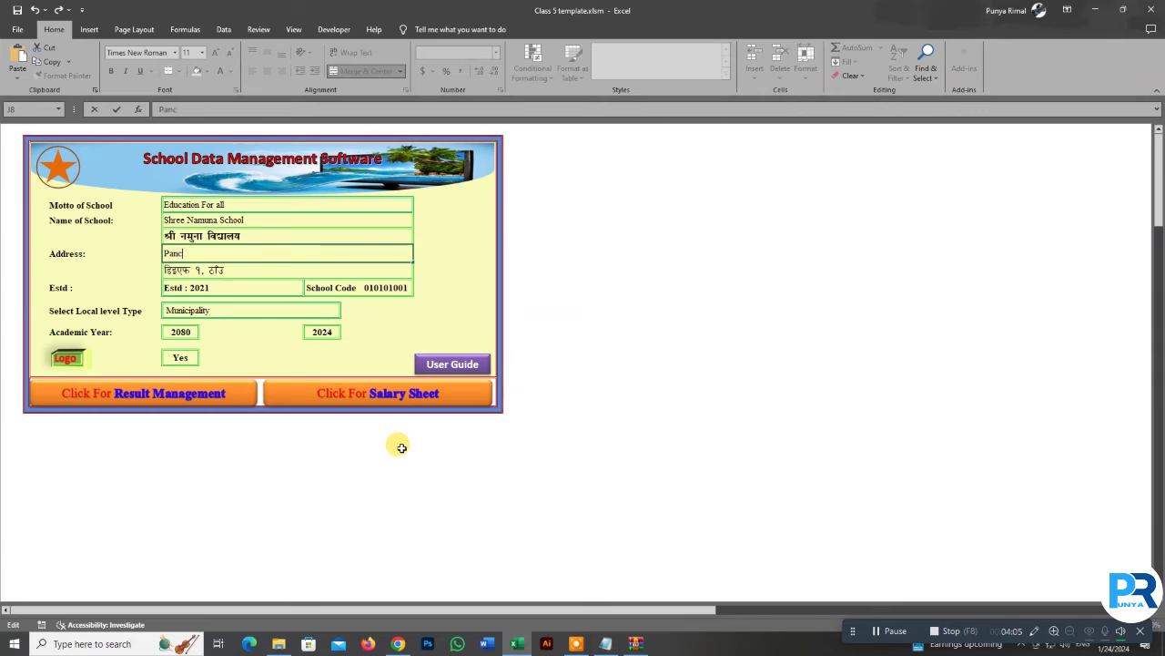
type("12, ")
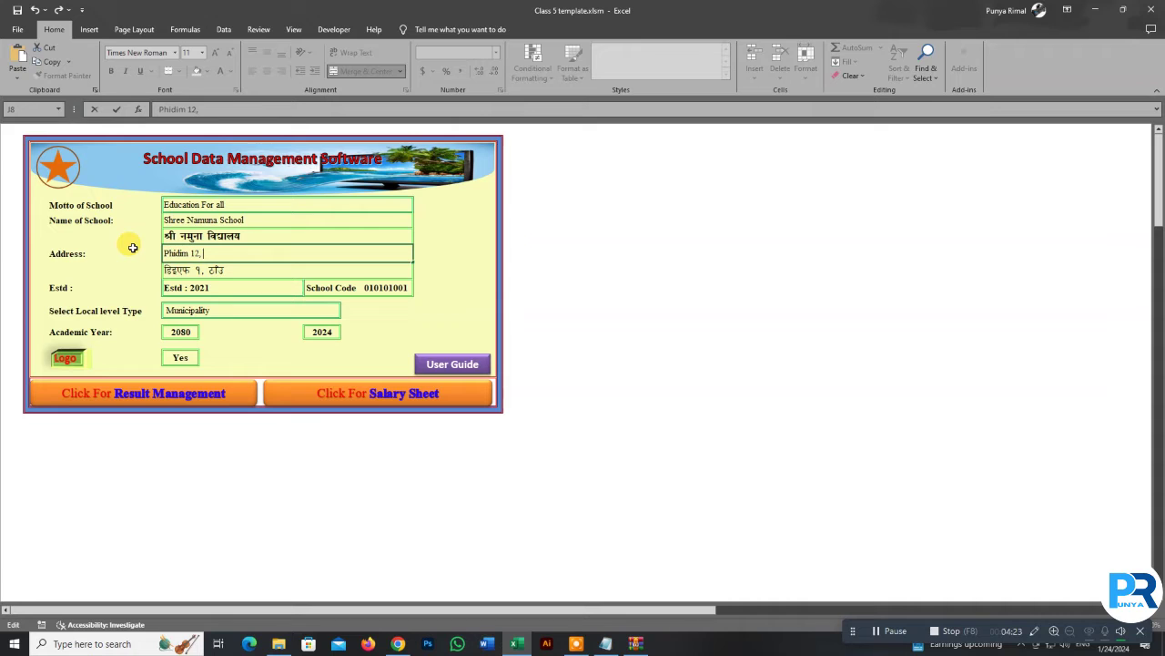
type("Nangin")
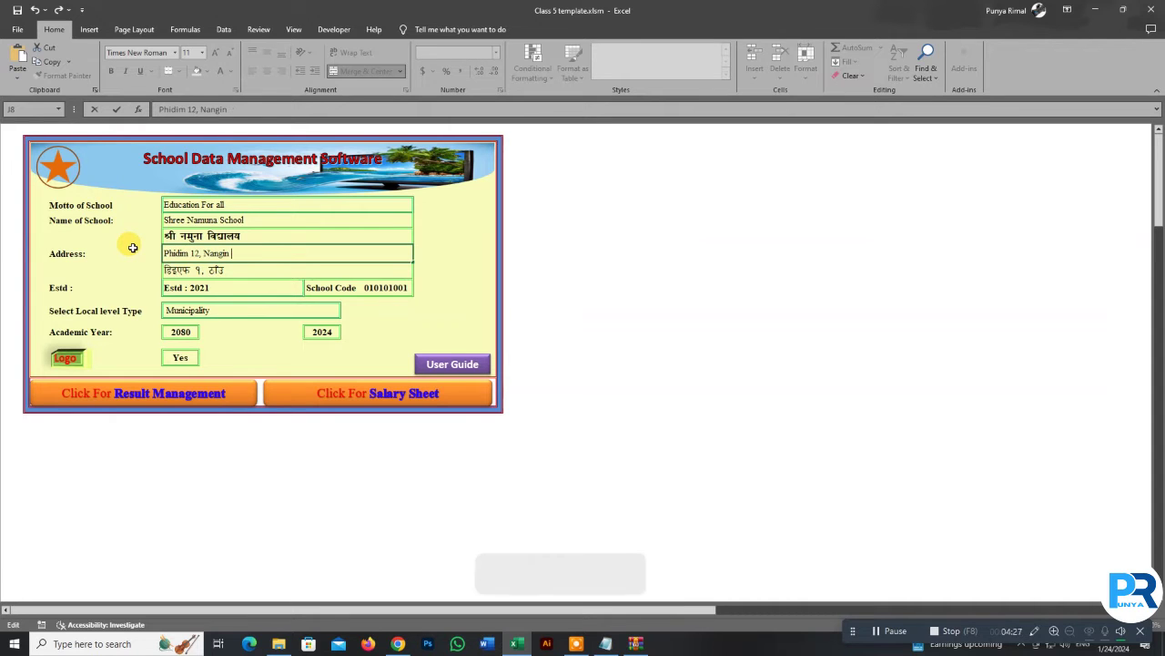
type("anchthar")
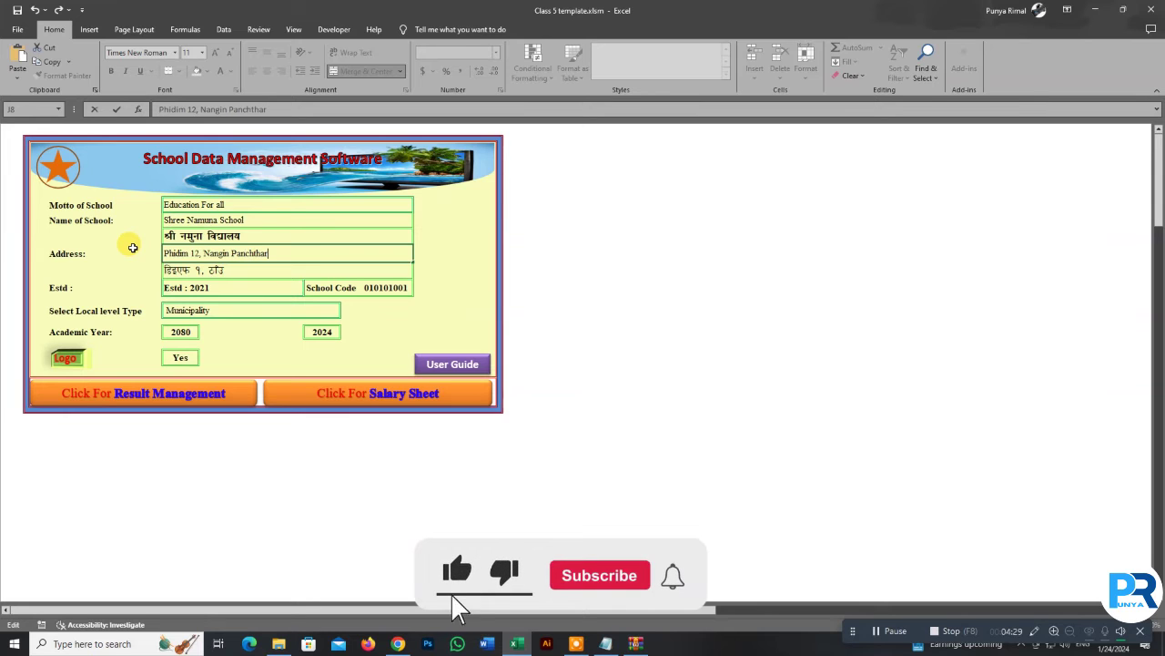
key("Return")
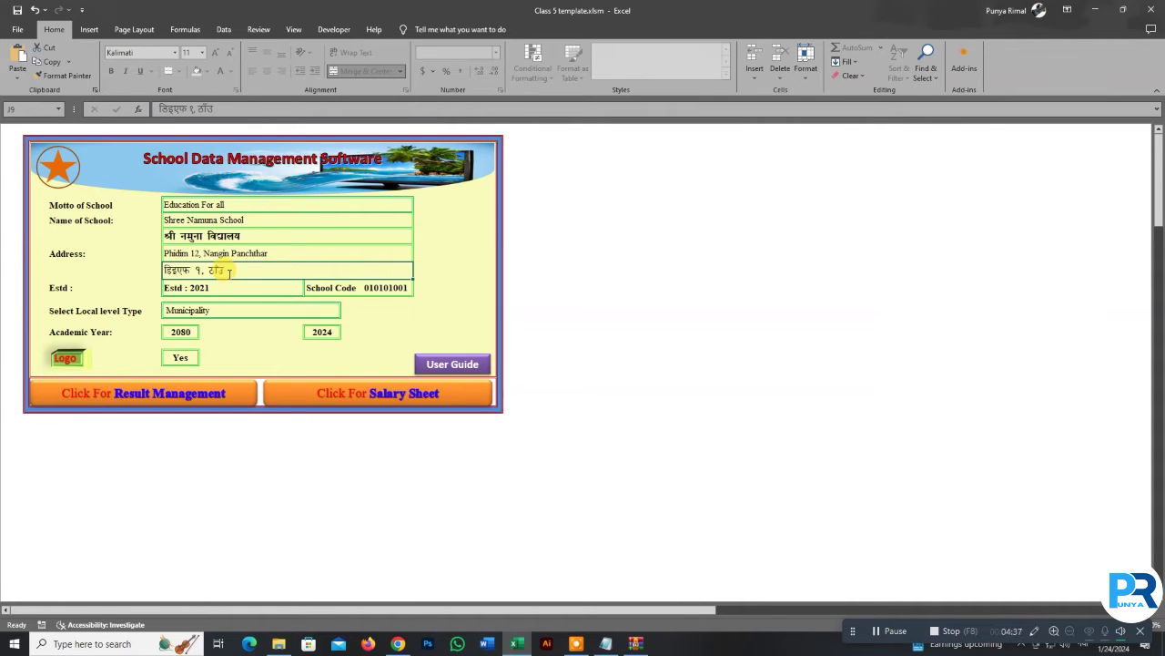
type("कि")
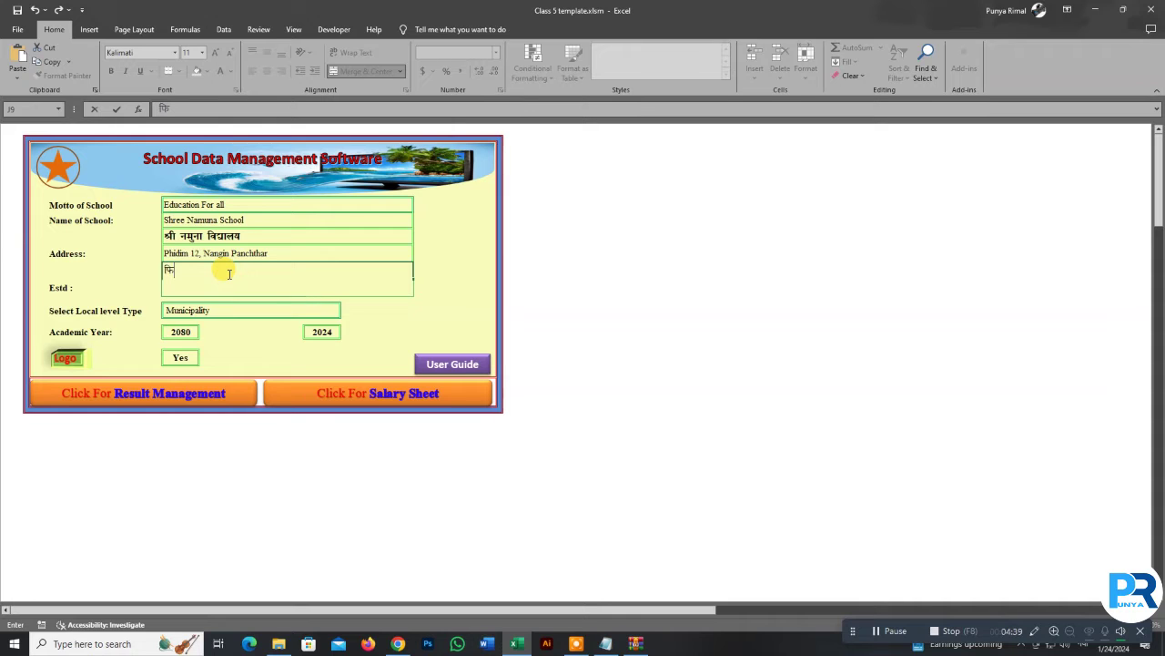
type("द")
type("िम १२, नांगि")
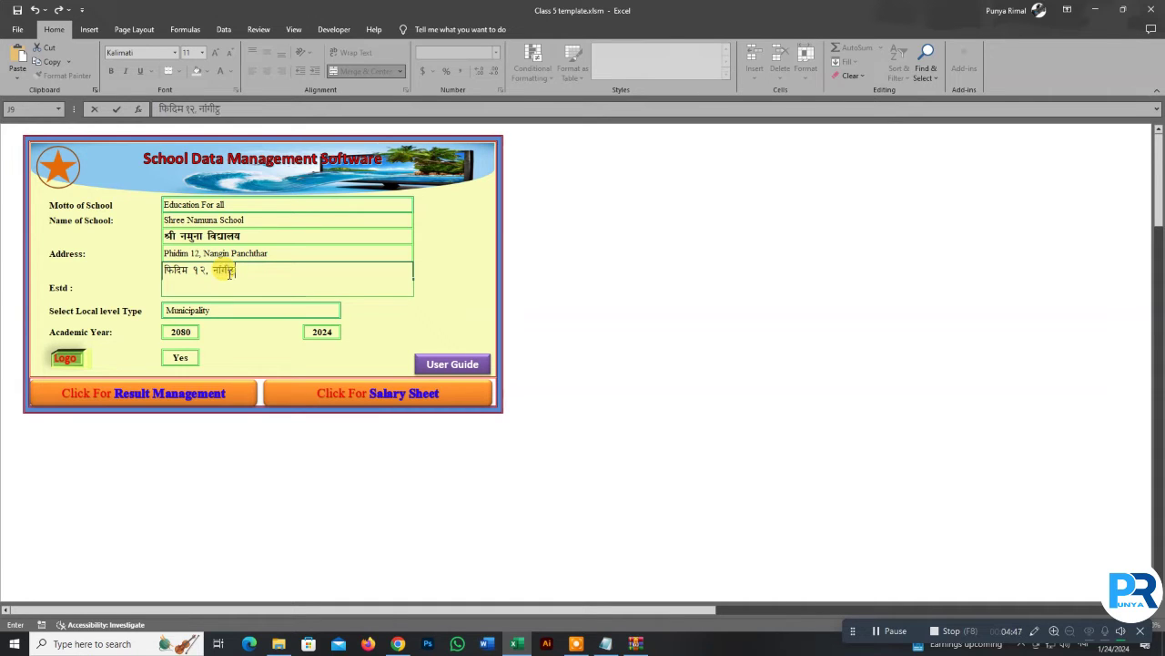
key("BackSpace")
type("न")
type("र")
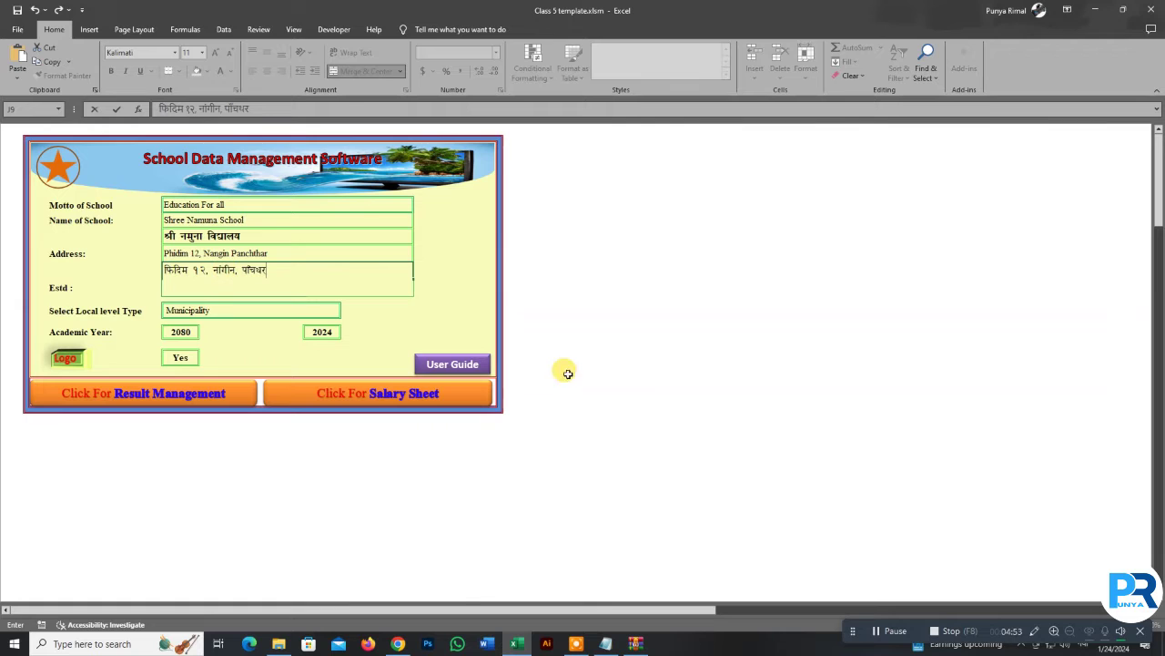
key("Return")
- Change the establishment year from 2021 to 2020
left_click(209, 287)
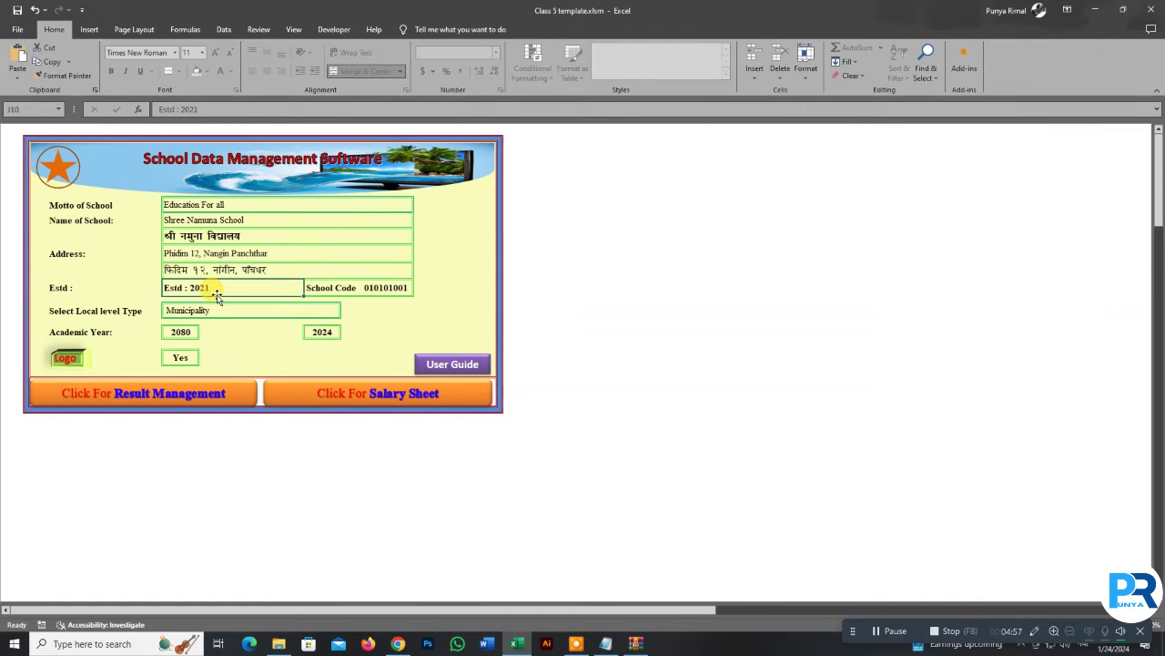
double_click(211, 288)
left_click_drag(212, 287, 199, 287)
type("0")
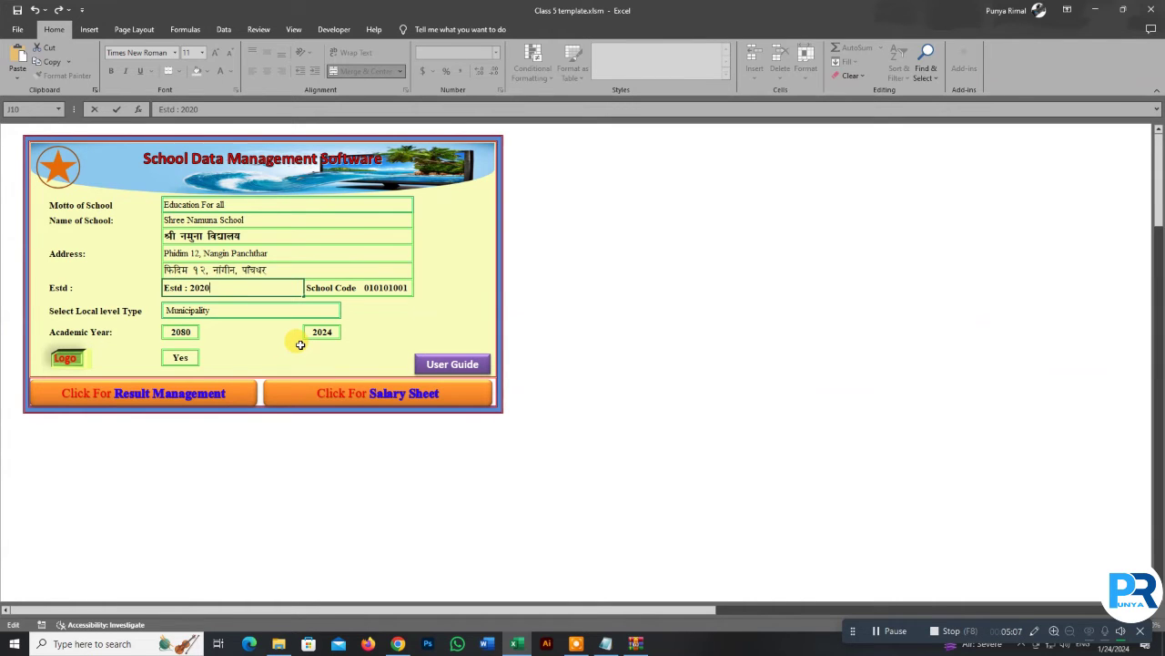
left_click(387, 289)
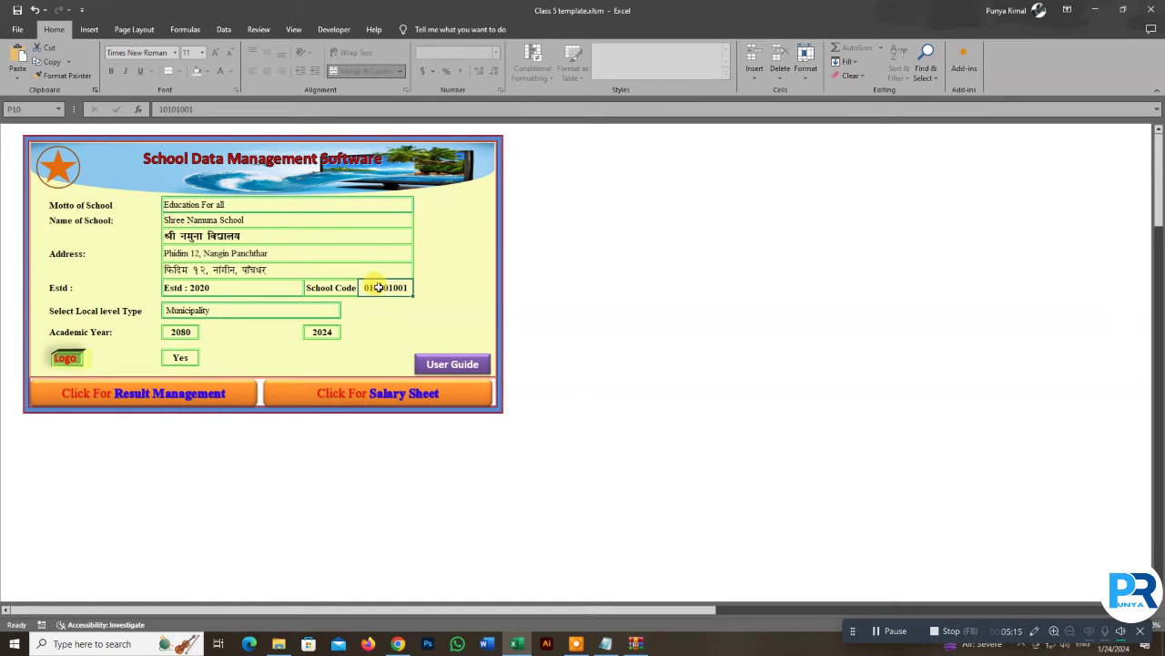
left_click(242, 310)
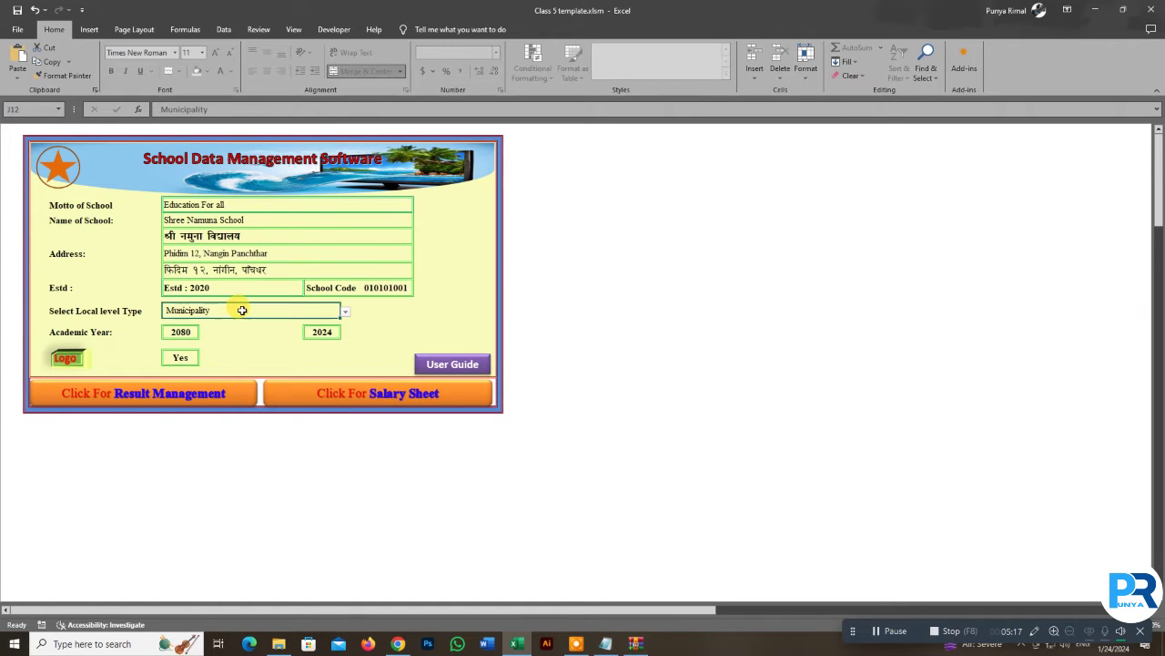
left_click(346, 310)
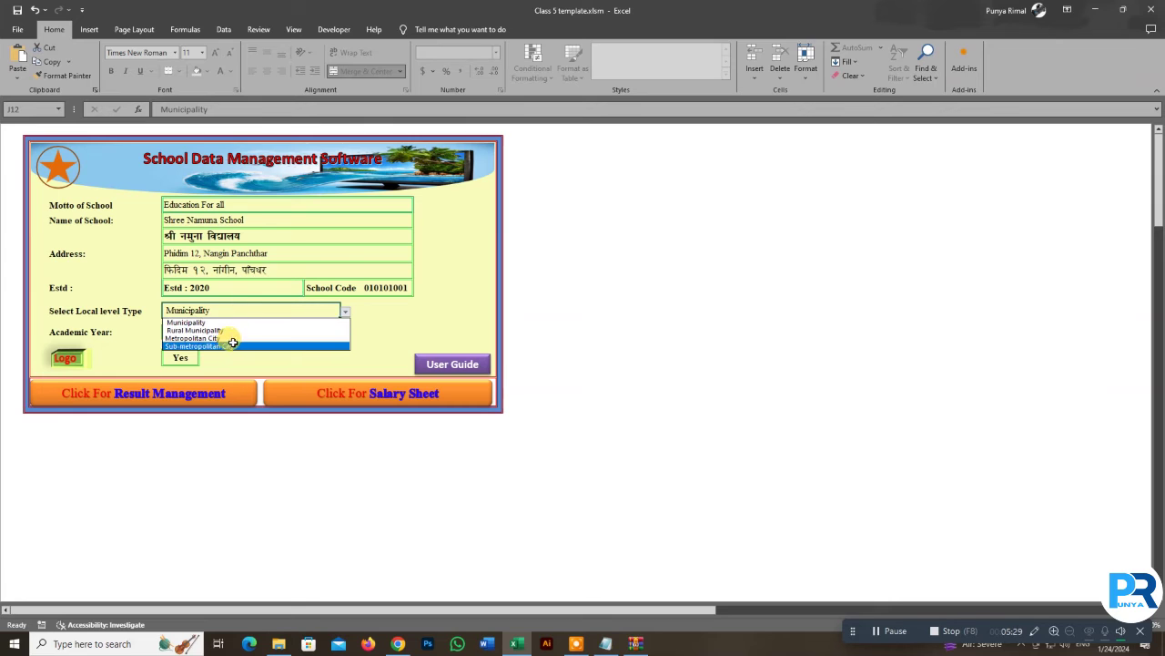
left_click(276, 311)
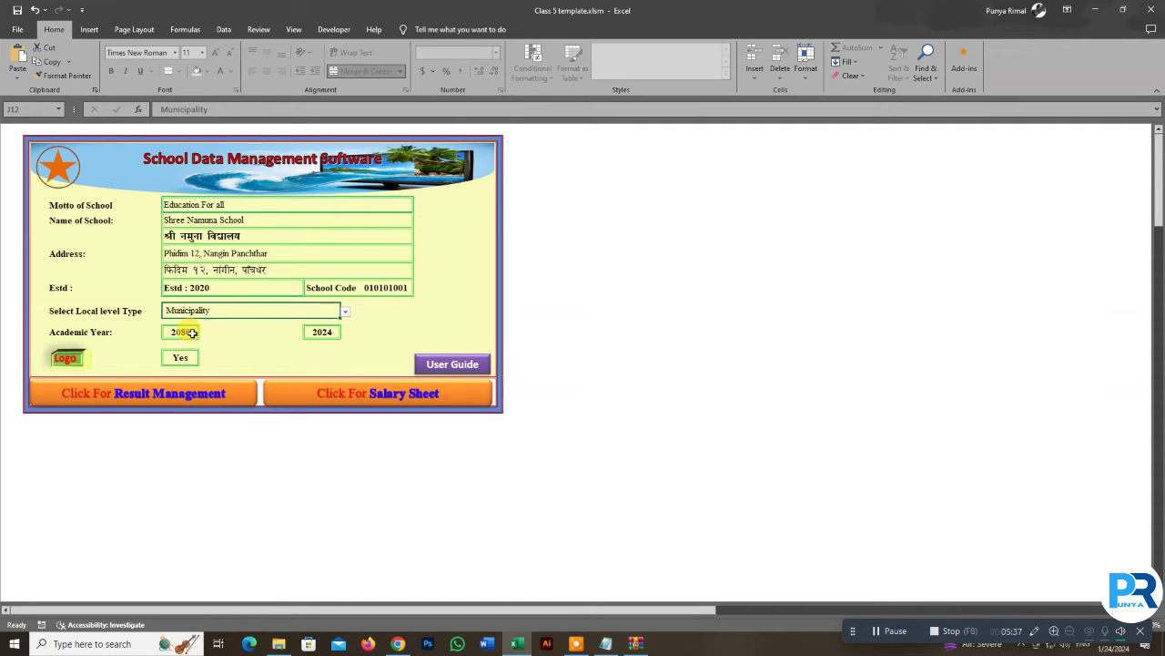
left_click(185, 332)
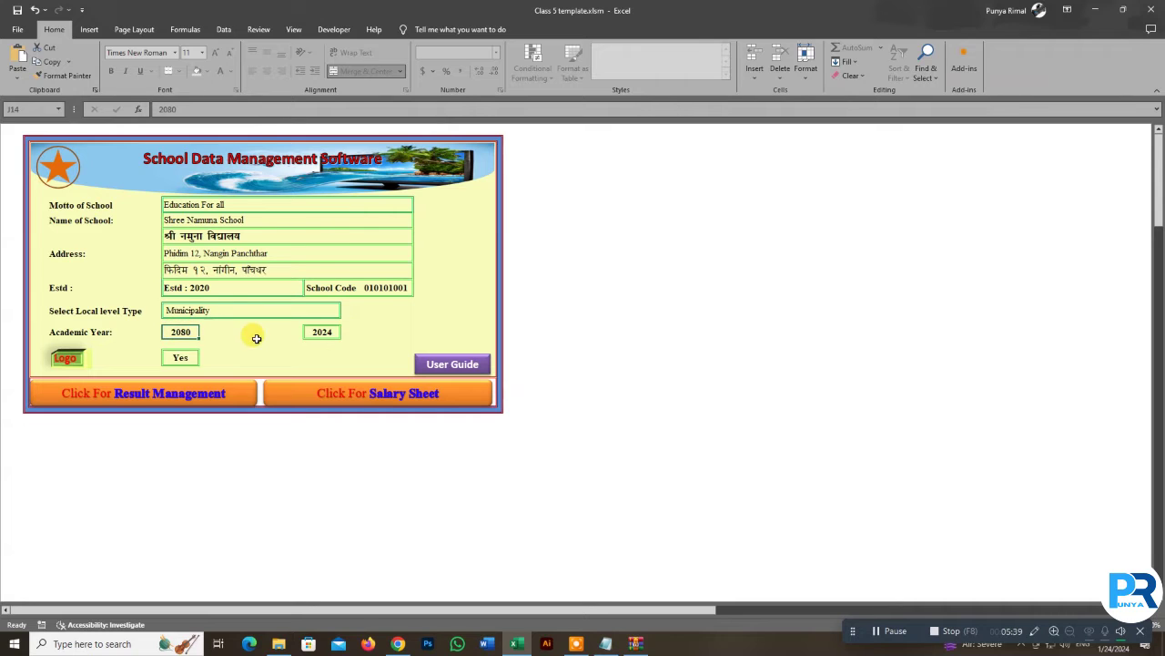
left_click(316, 334)
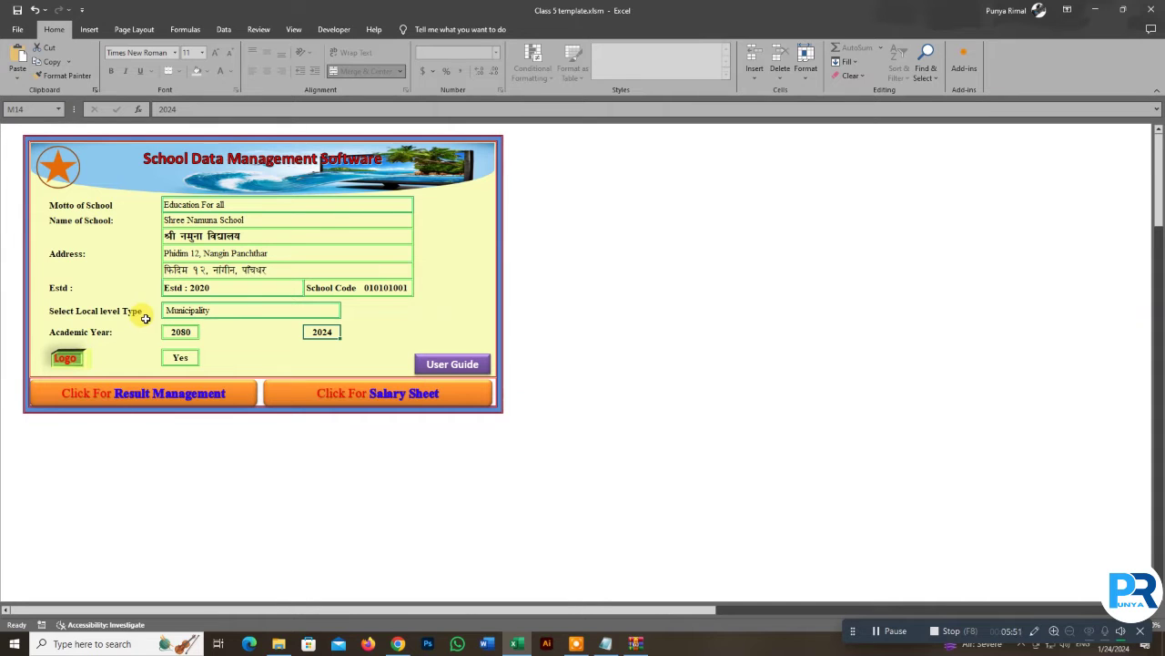
left_click(184, 359)
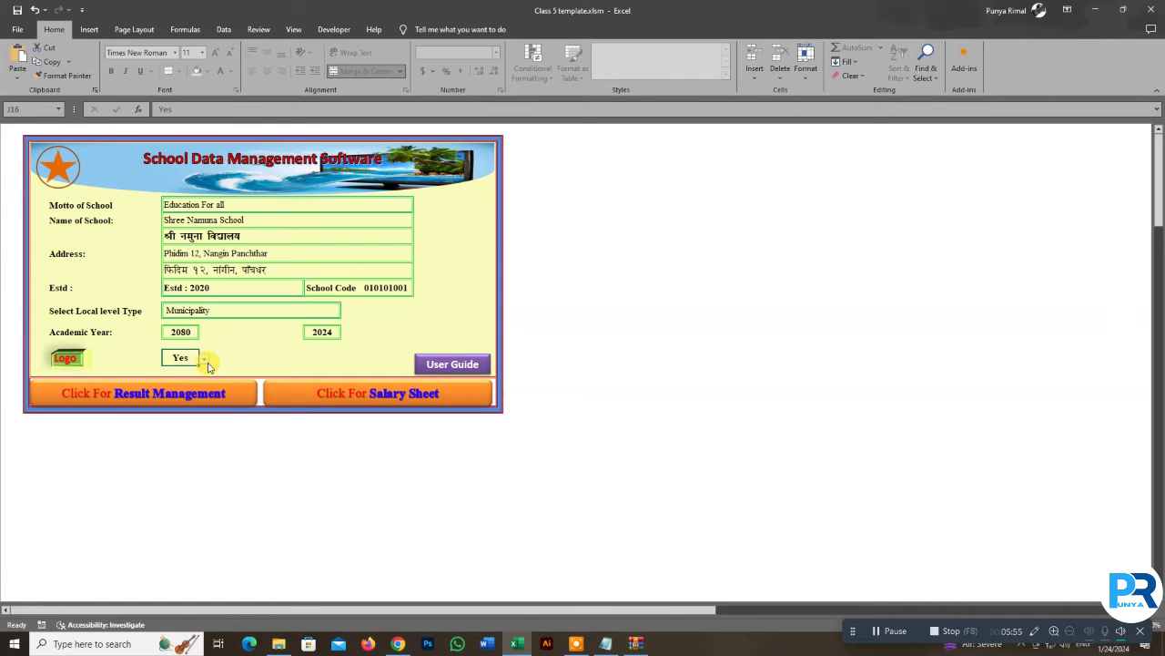
left_click(205, 359)
left_click(179, 377)
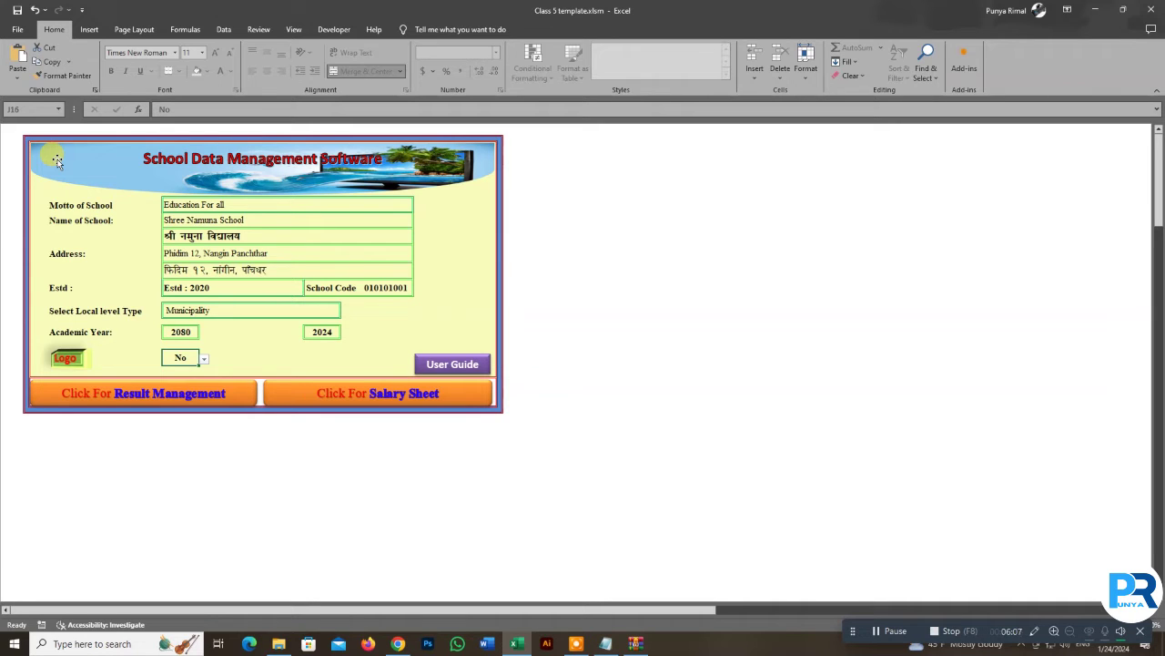
left_click(205, 359)
left_click(185, 369)
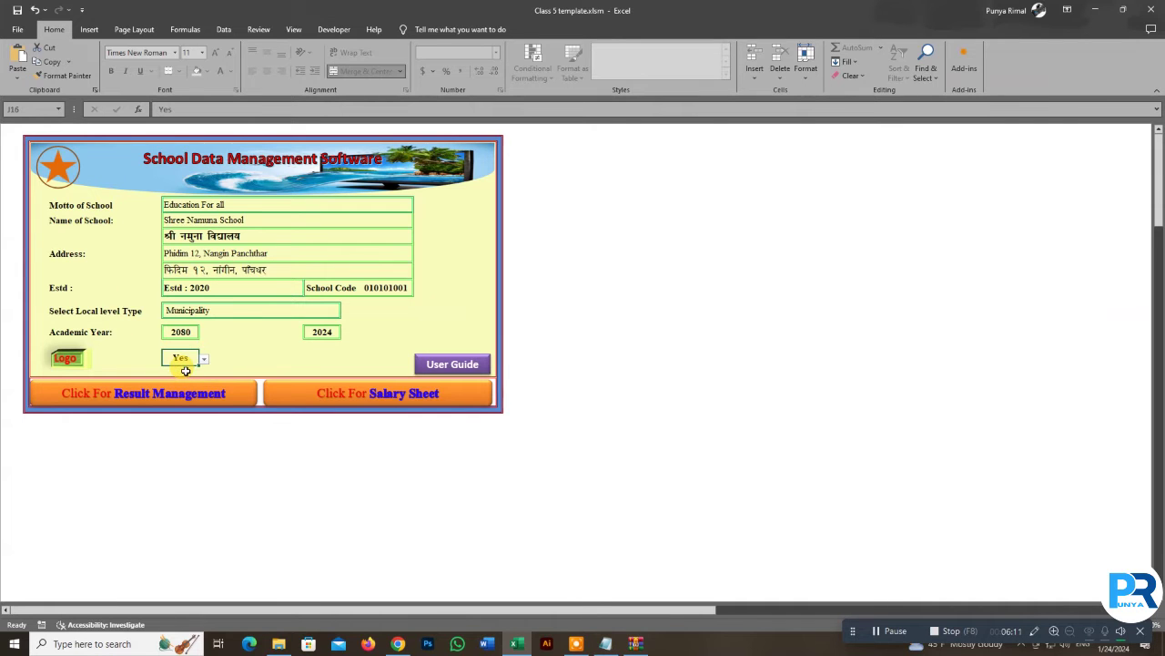
left_click(205, 359)
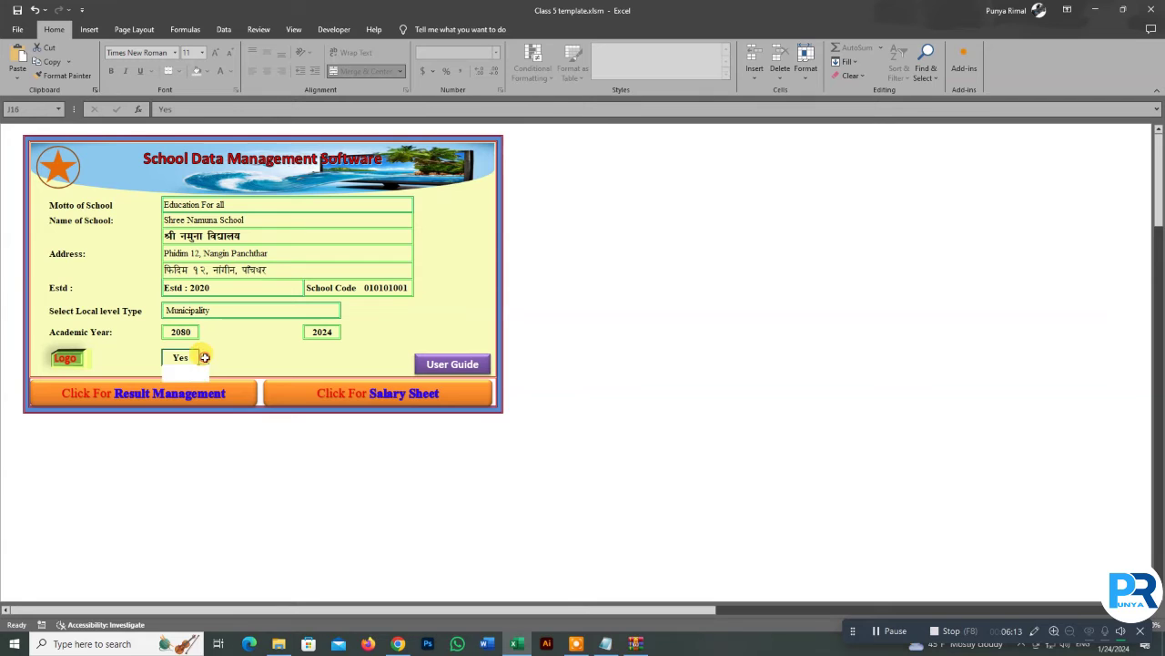
key("Escape")
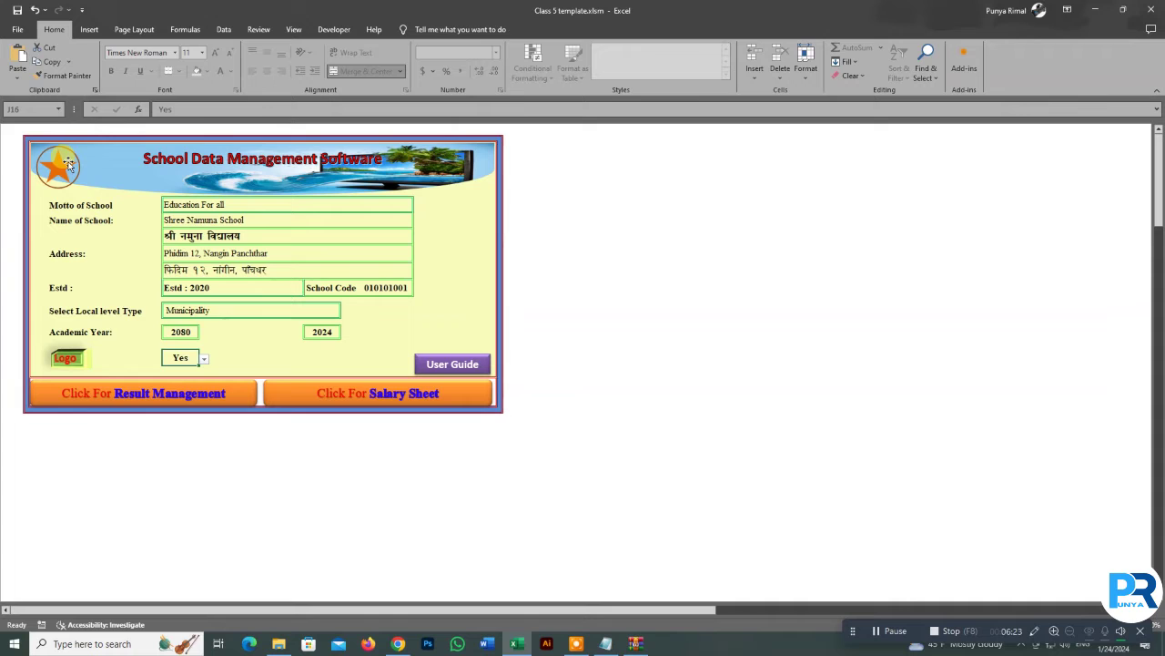
left_click(68, 360)
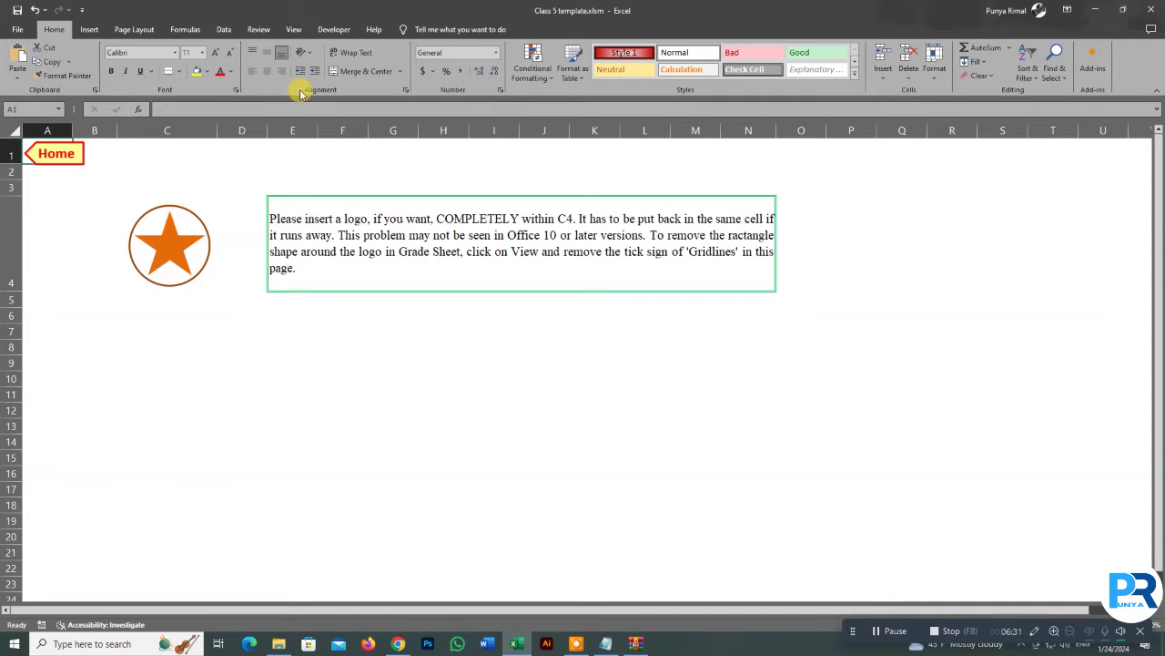
- Turn on sheet gridlines and locate the star logo in column C, row 4
left_click(294, 30)
left_click(140, 62)
left_click(167, 129)
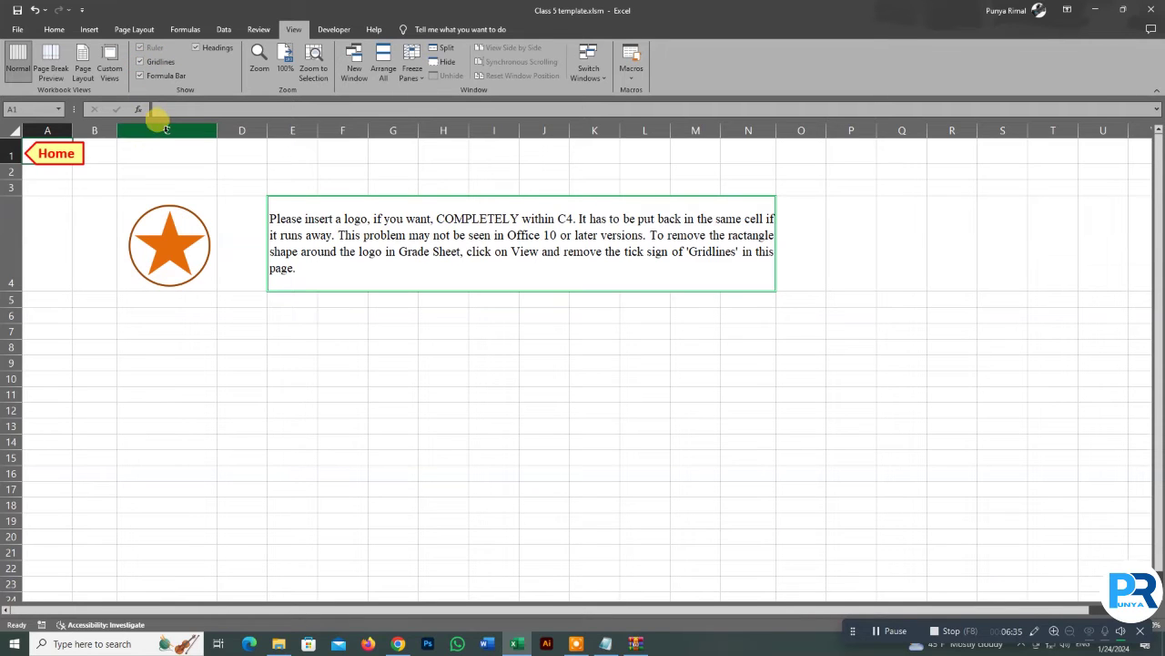
left_click(166, 128)
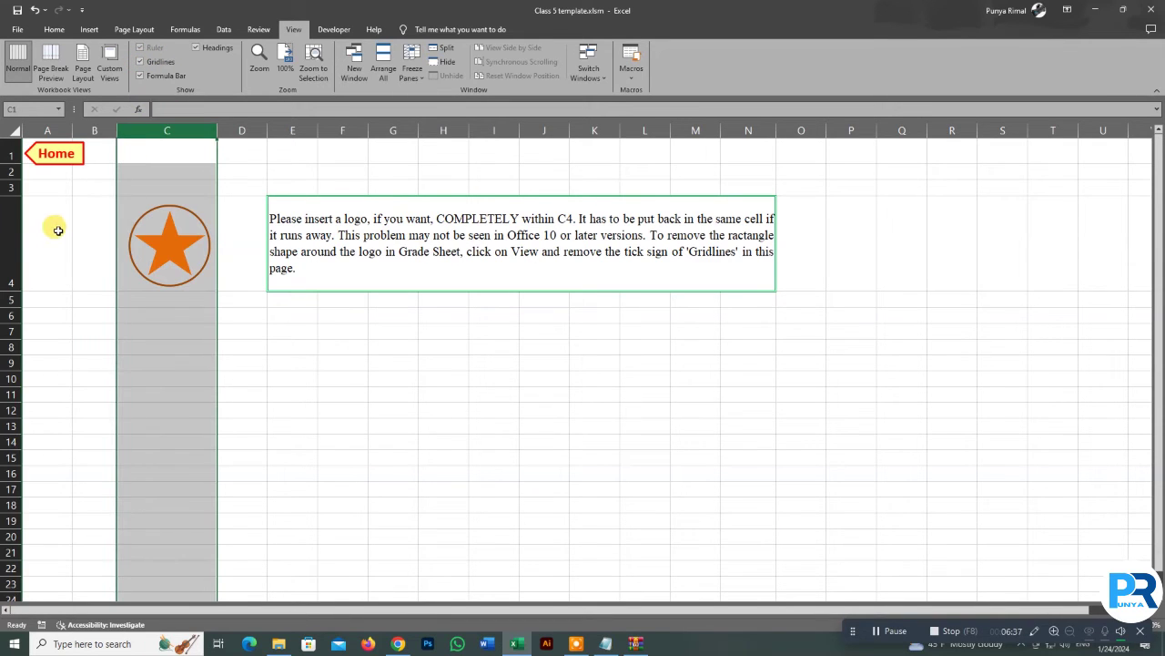
left_click(11, 243)
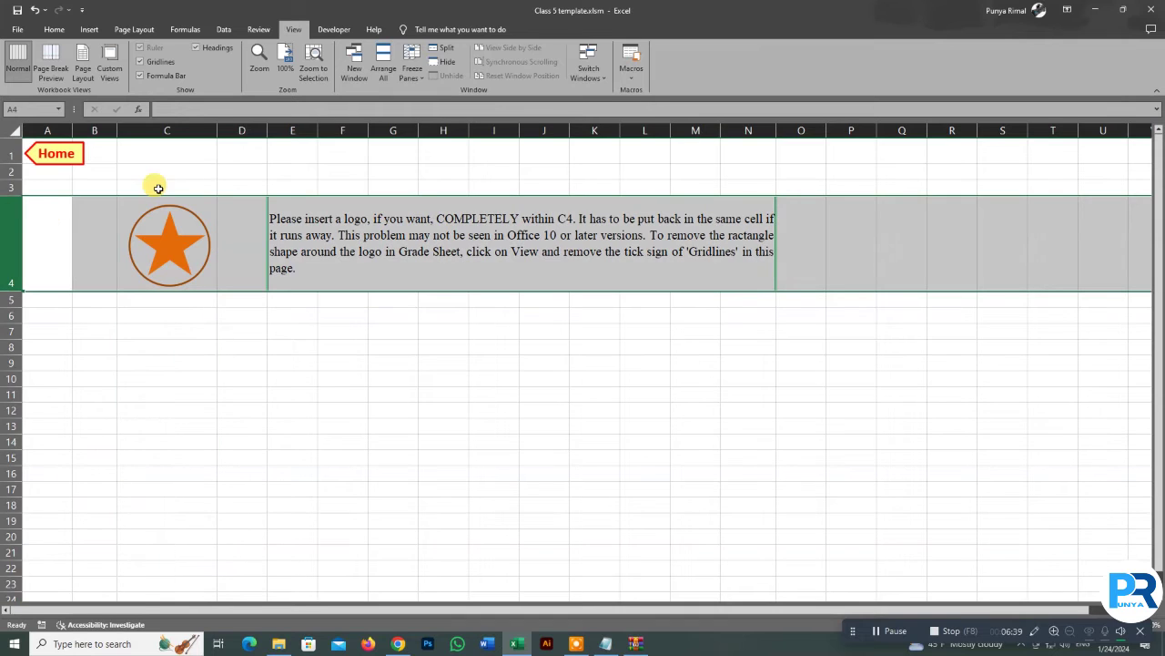
left_click(165, 239)
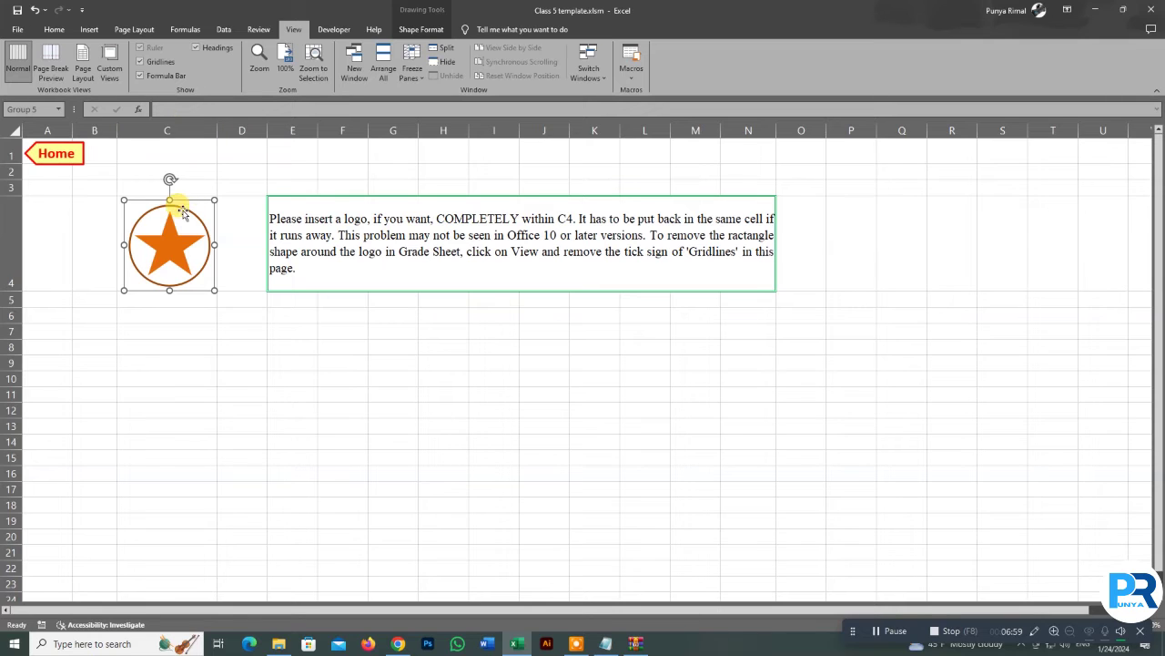
- Confirm the logo stays inside cell C4 and return to the home sheet
left_click(561, 219)
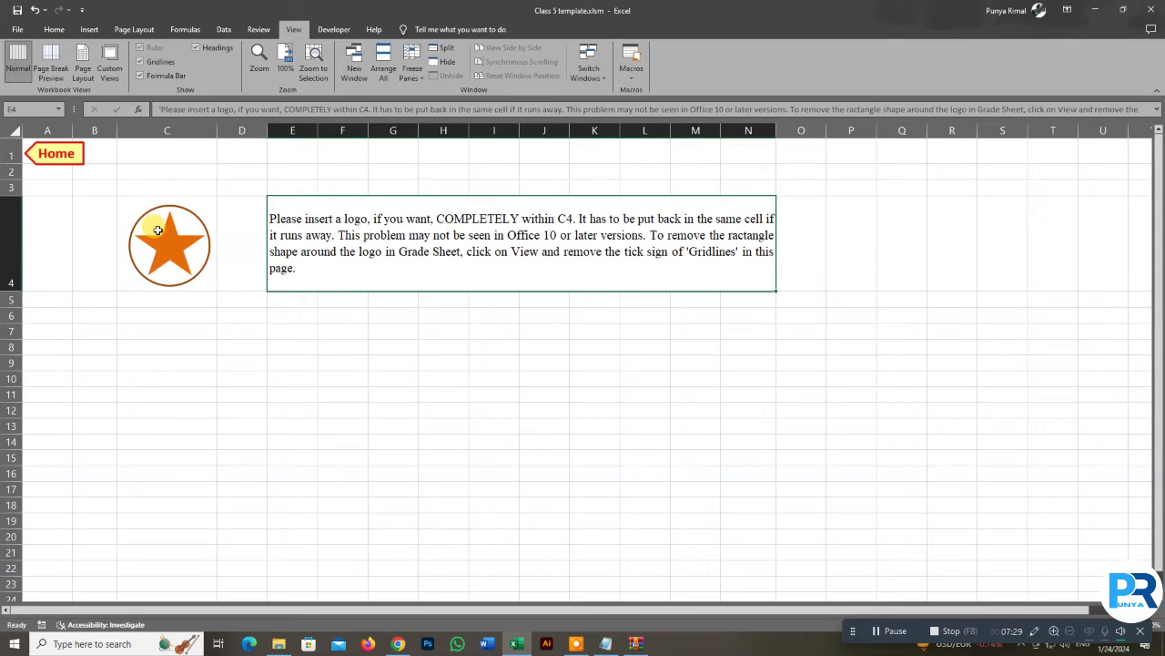
left_click(157, 229)
left_click_drag(165, 238, 165, 239)
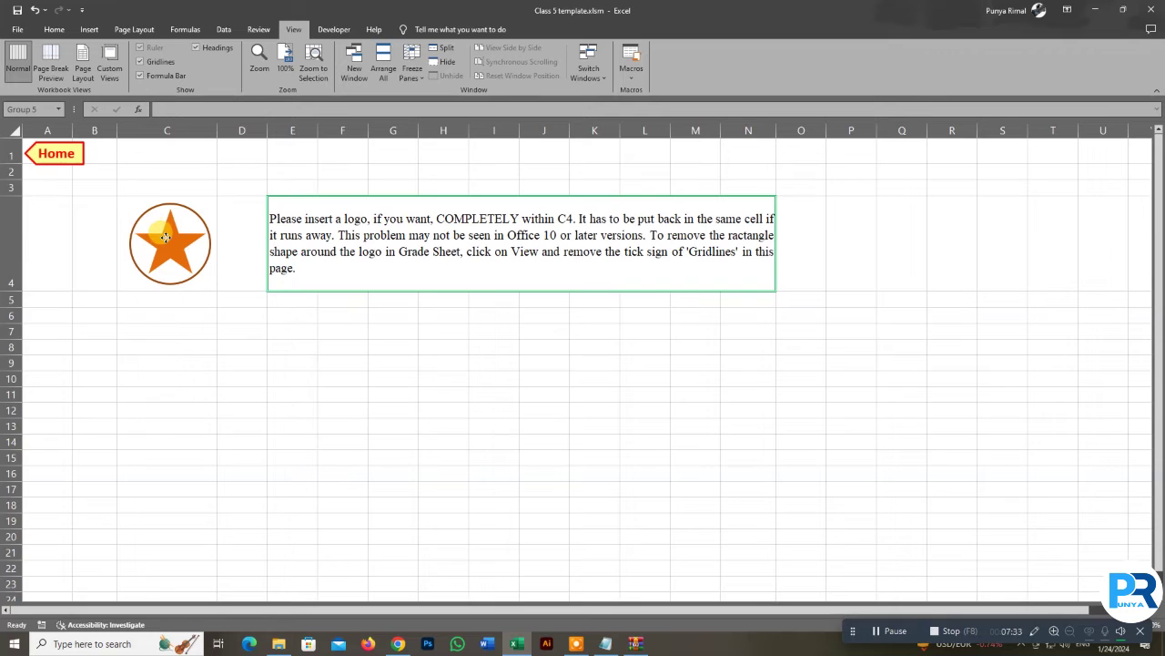
left_click_drag(165, 239, 162, 239)
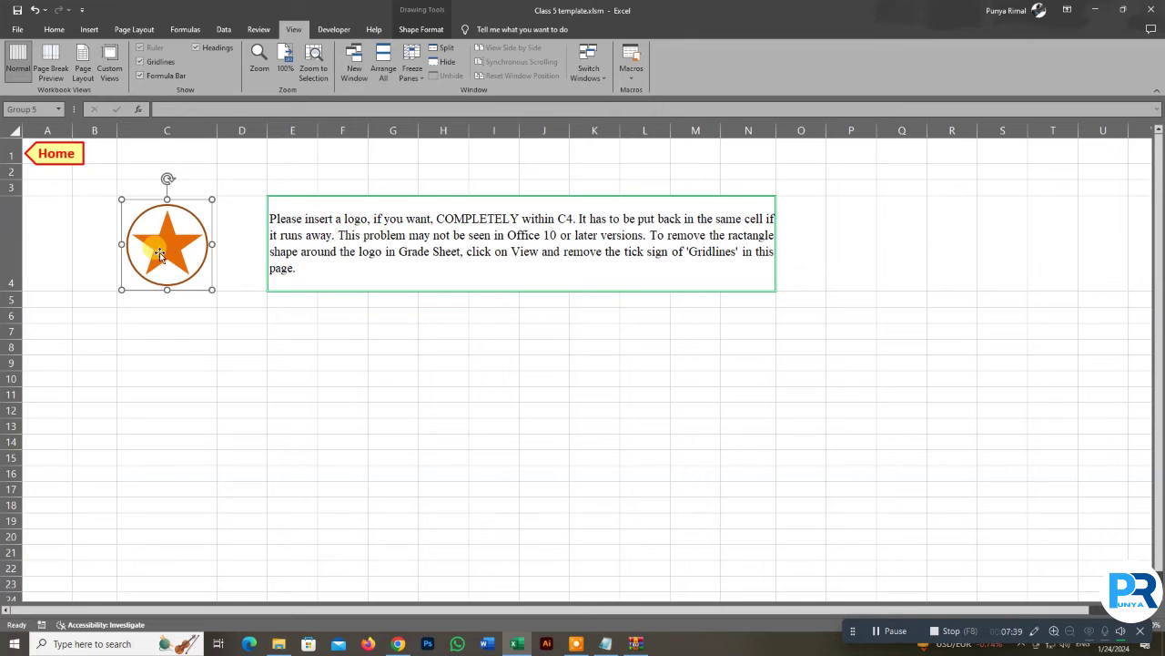
left_click(57, 154)
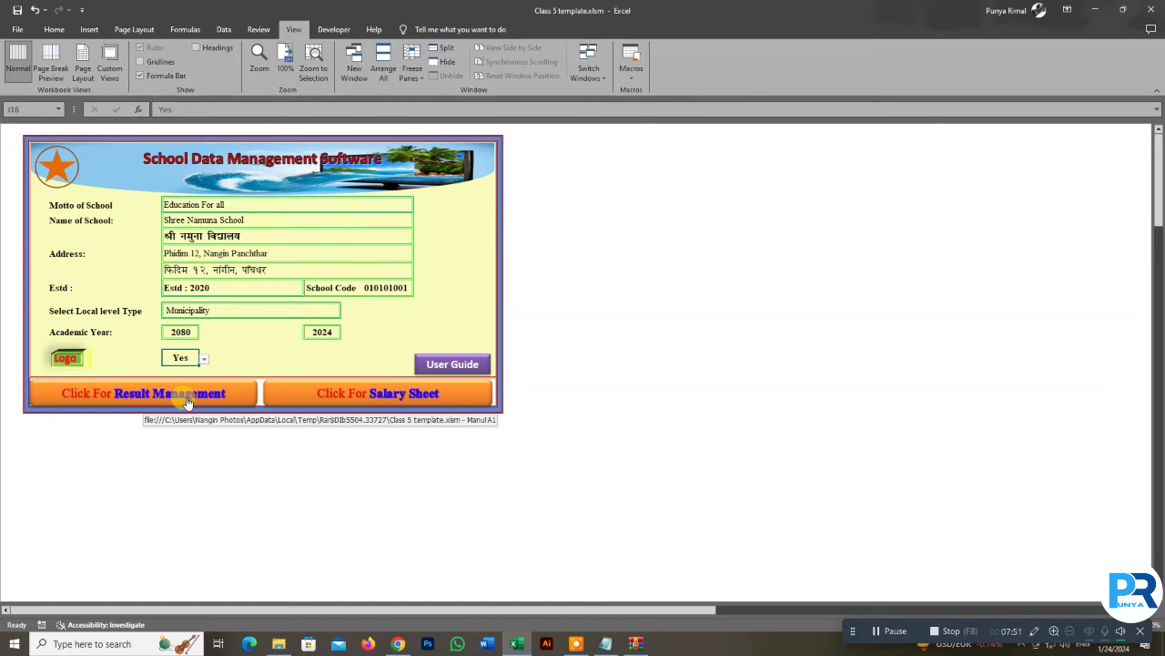
- Go to the result management page and open the Class 5 ledger
left_click(190, 401)
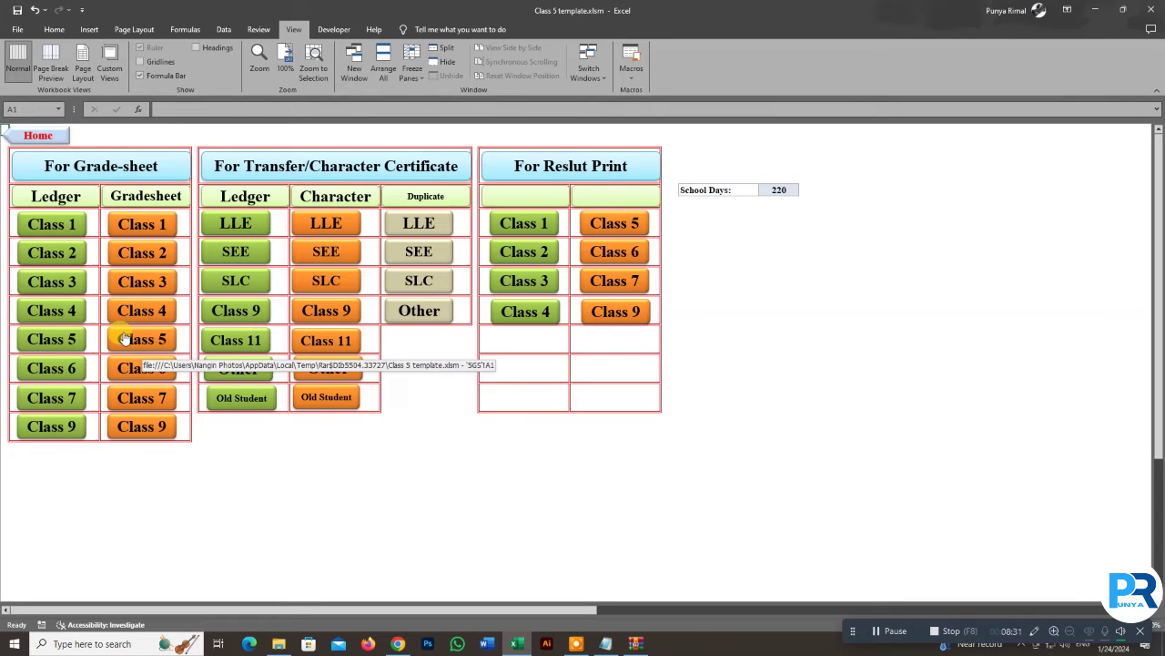
left_click(47, 341)
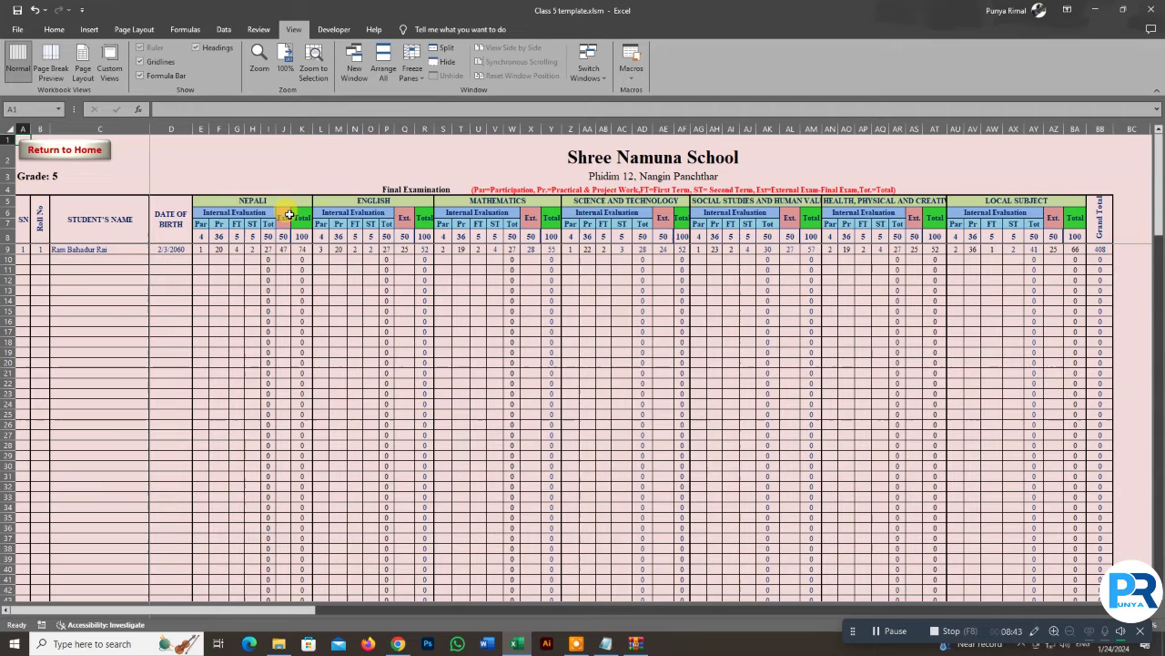
- Inspect the SN column's IF/COUNTA formulas, including A10, then select the first student's roll number
left_click(24, 250)
left_click(22, 259)
left_click(25, 266)
left_click(23, 259)
double_click(22, 259)
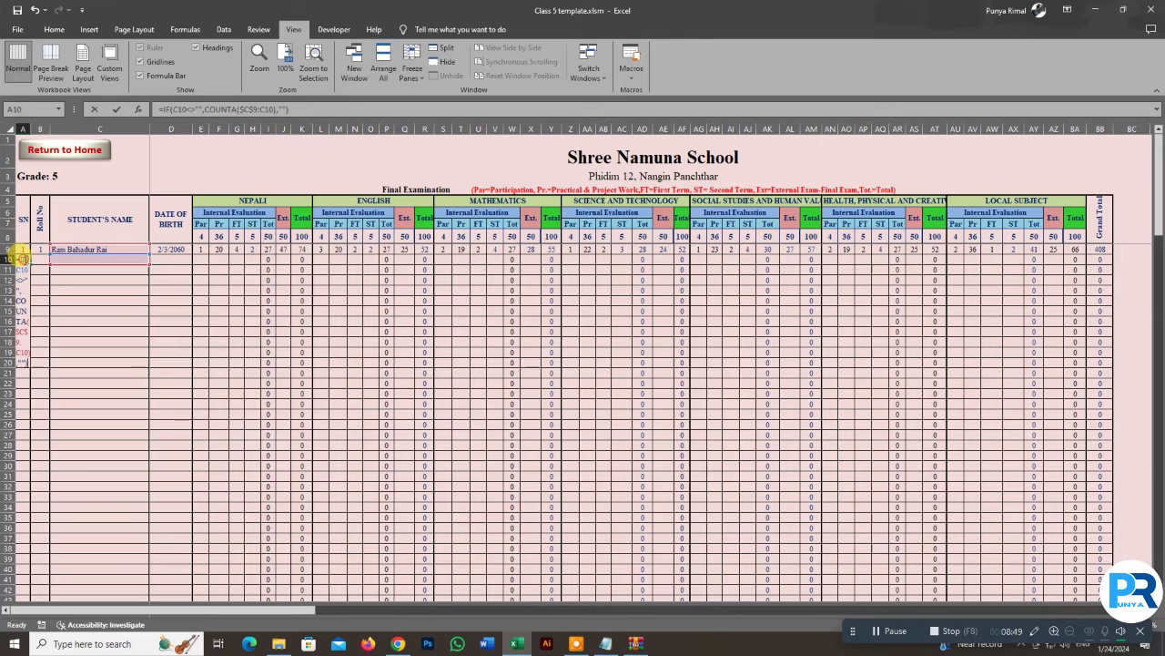
key("Return")
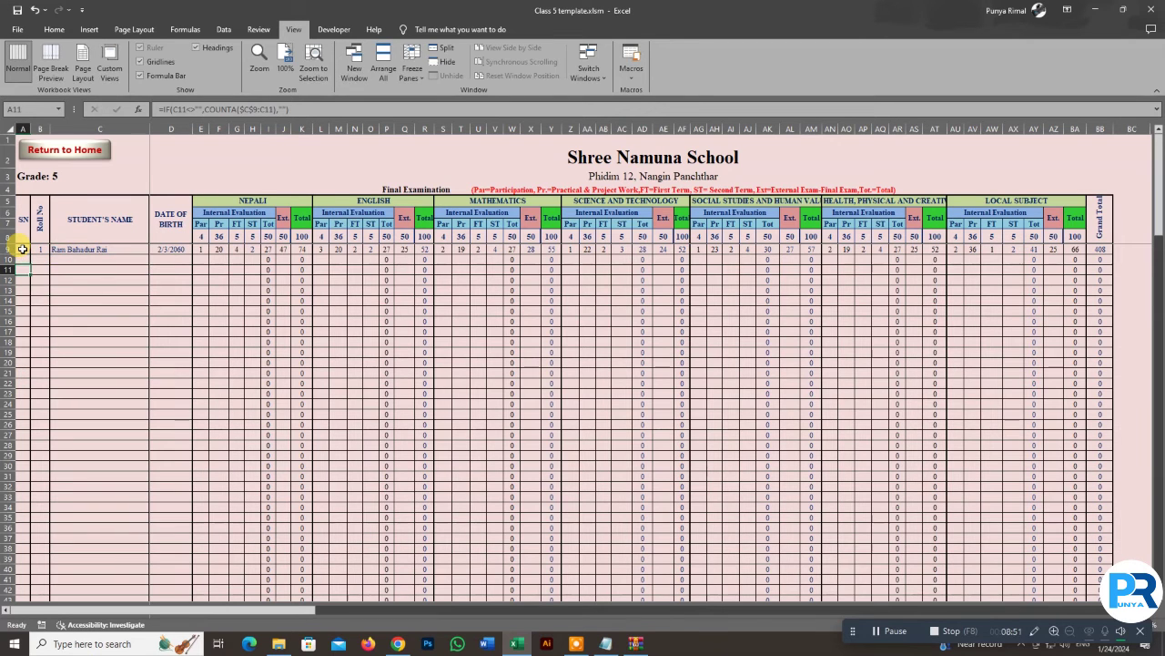
left_click(23, 248)
left_click(37, 249)
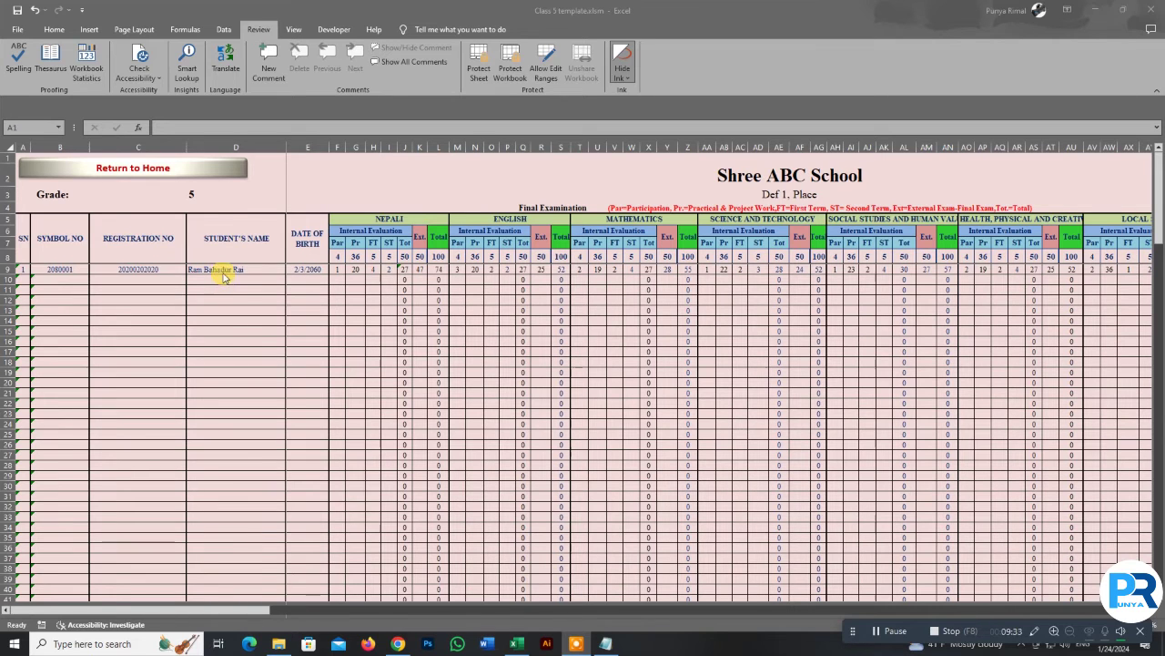
left_click(309, 269)
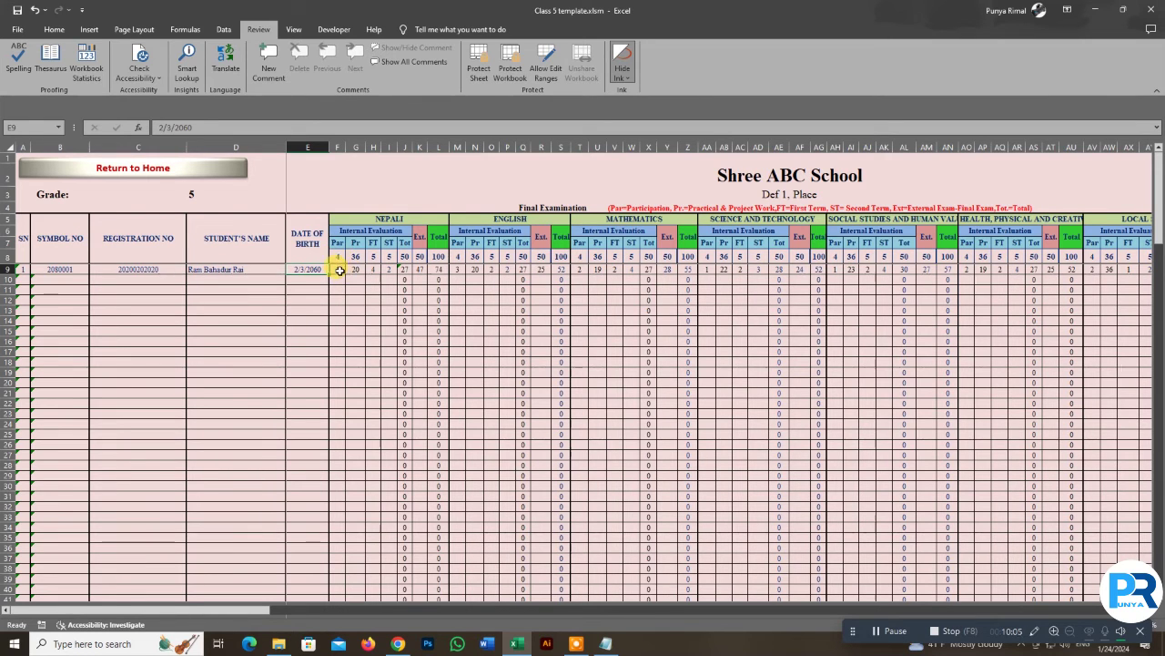
left_click(338, 270)
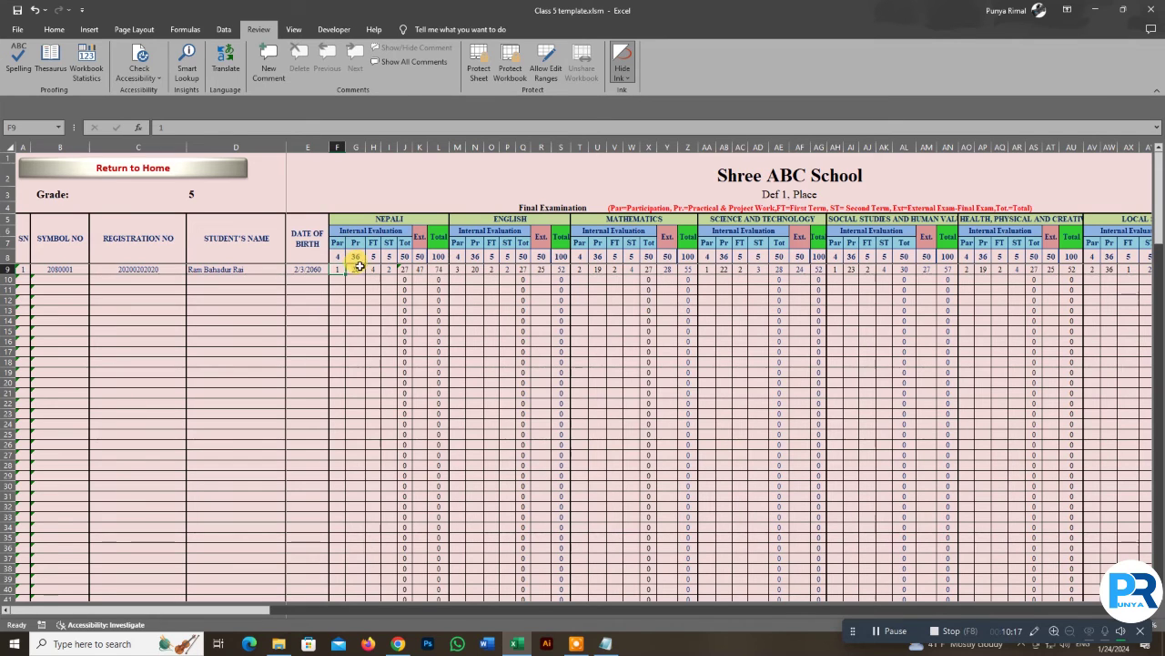
left_click(358, 268)
- Check the Nepali marks: Pr full mark 36, FT and ST 5, internal total, external 47
left_click(359, 256)
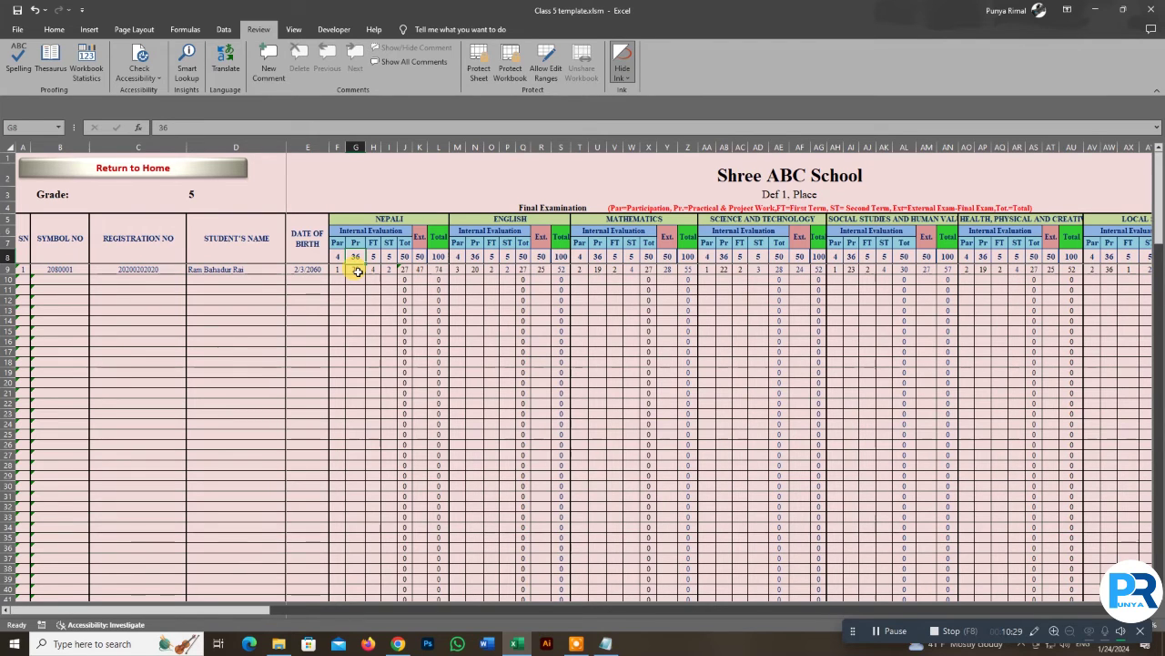
left_click(358, 271)
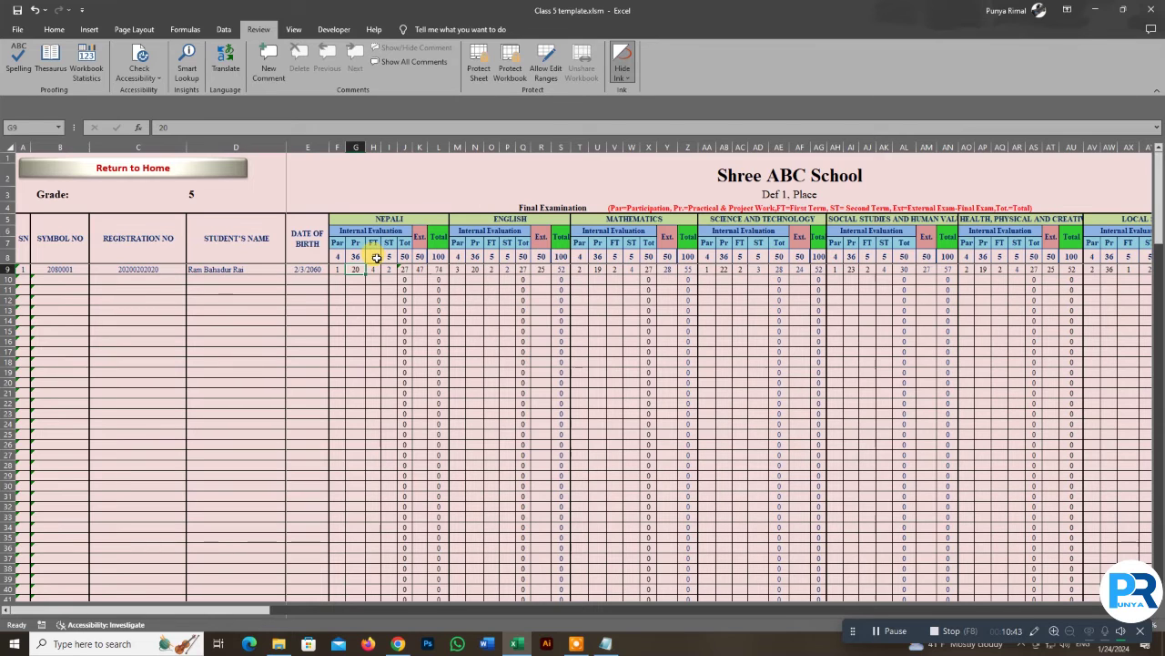
left_click(376, 257)
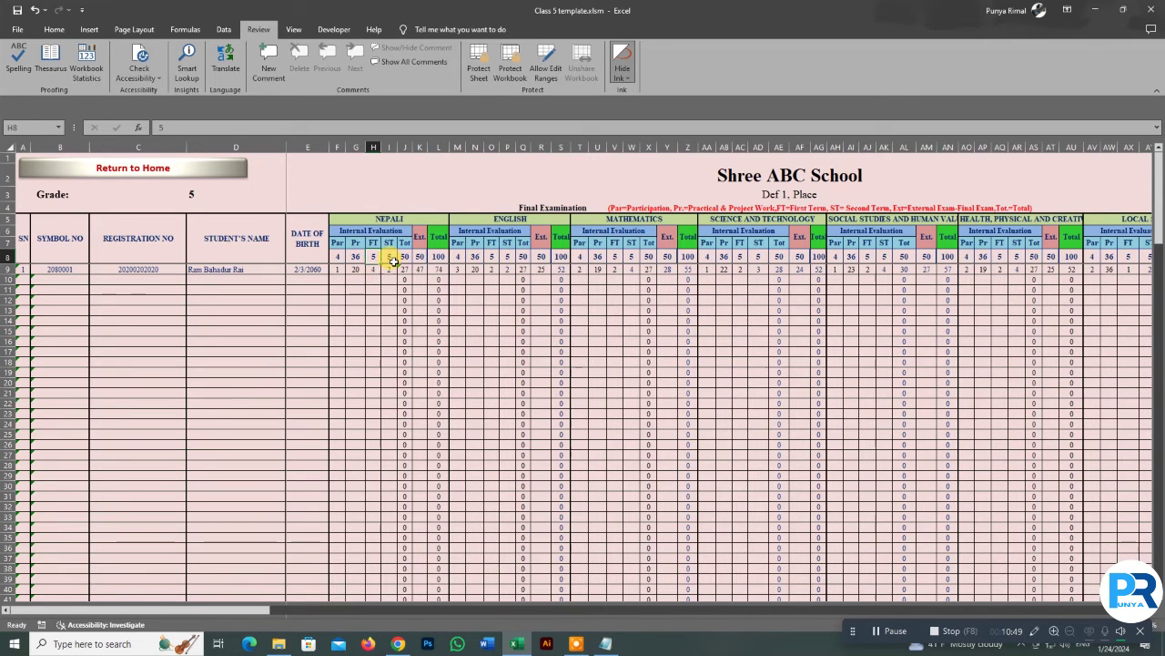
left_click(390, 257)
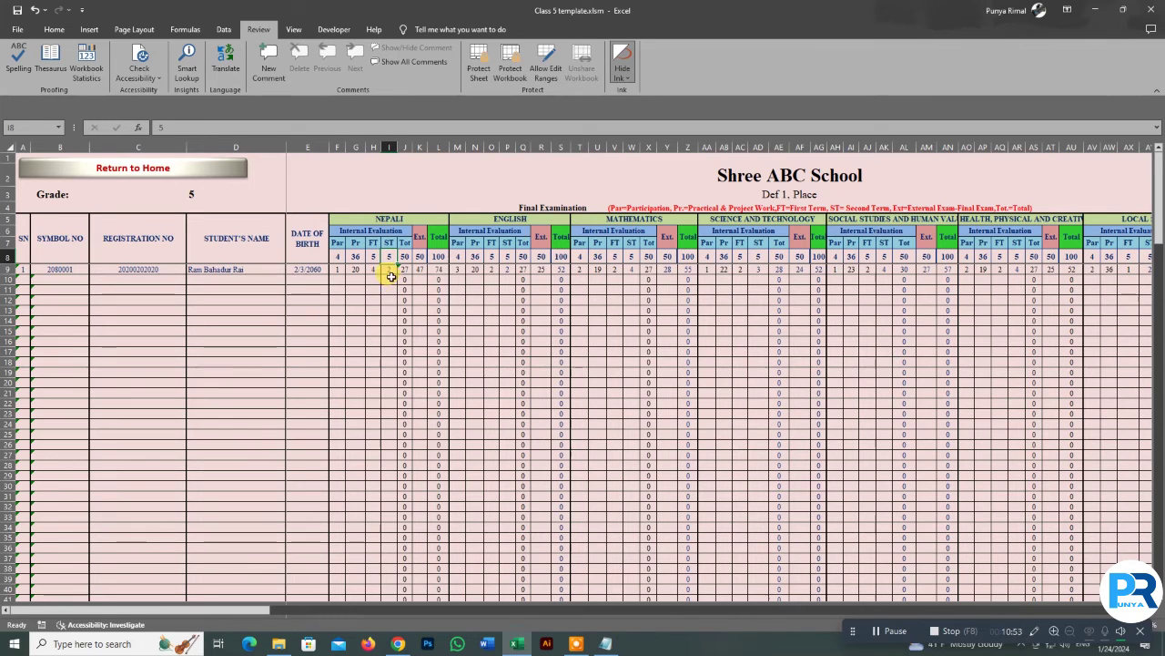
left_click(390, 270)
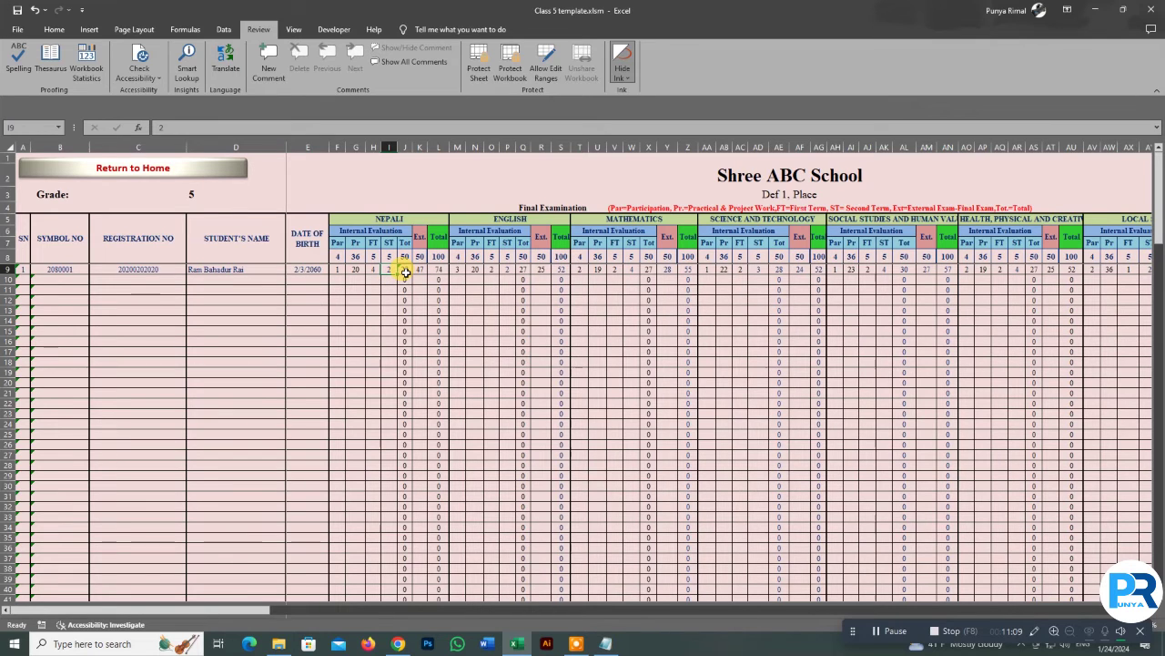
left_click(405, 272)
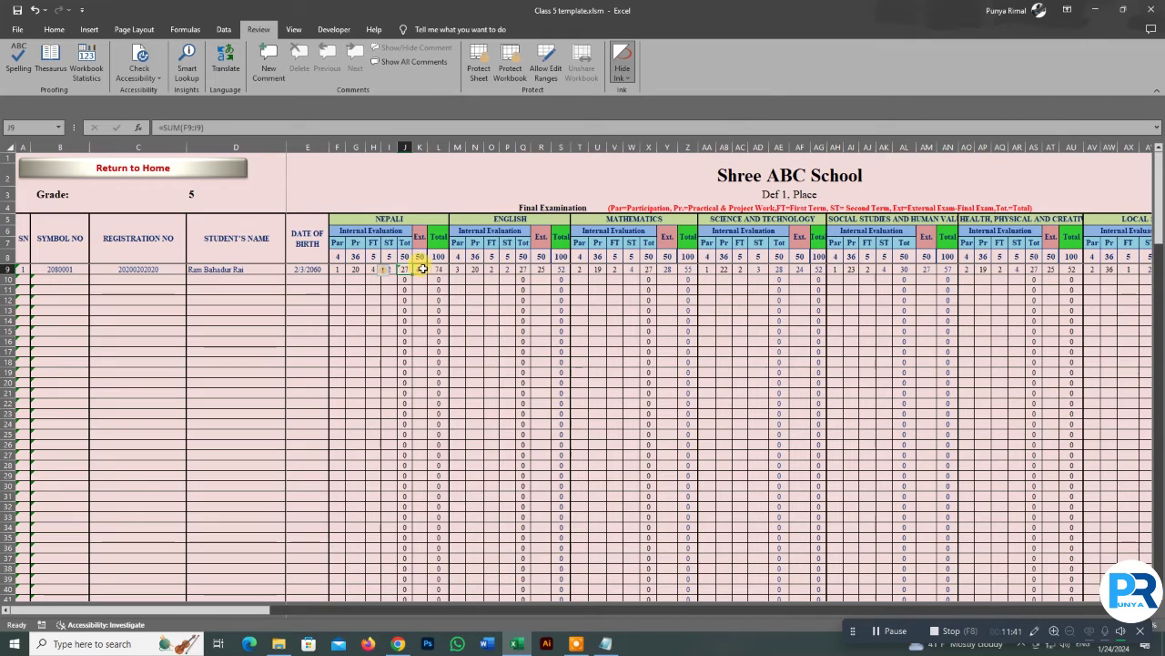
left_click(424, 269)
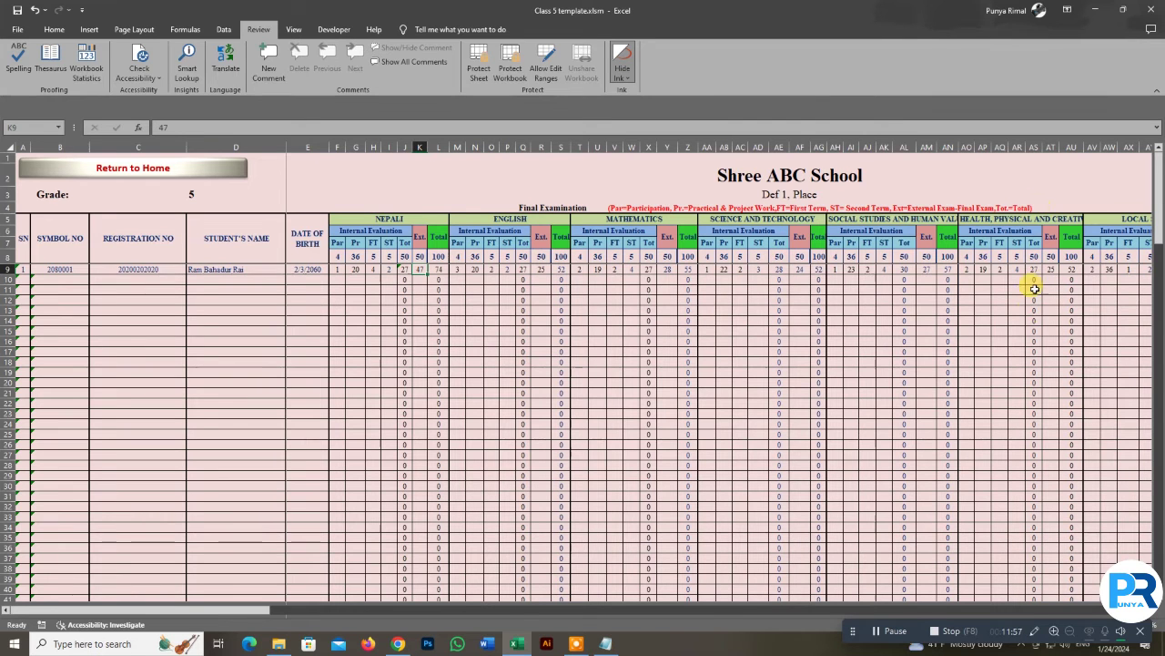
- Edit the LOCAL SUBJECT heading, then save the workbook
left_click_drag(264, 611, 393, 616)
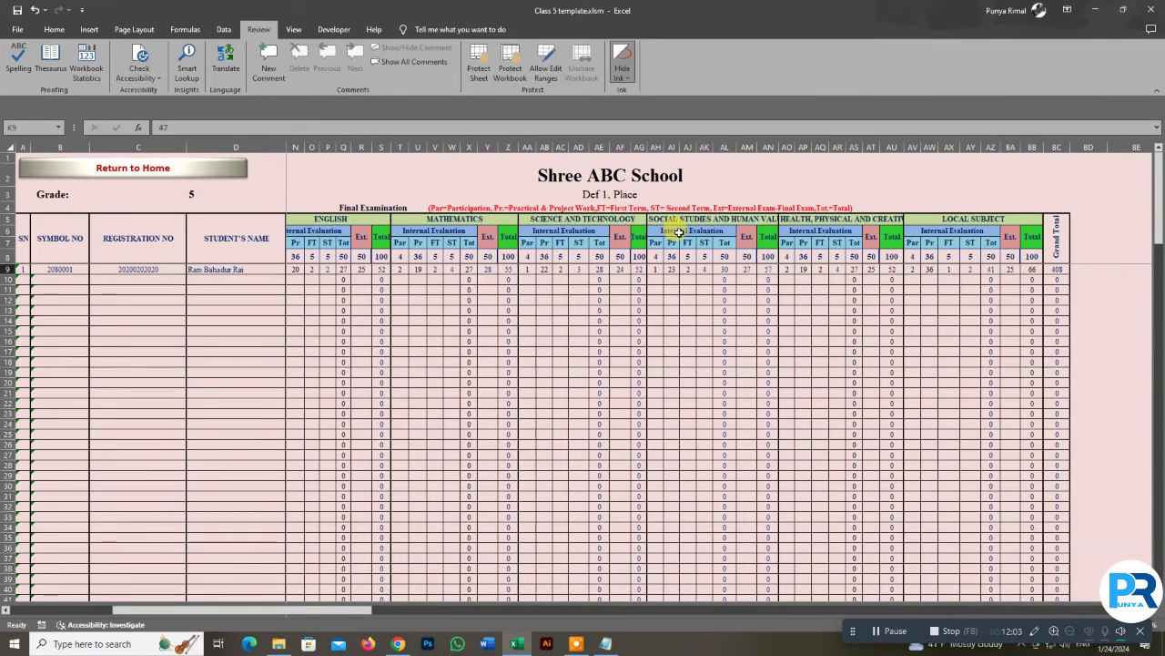
left_click(973, 220)
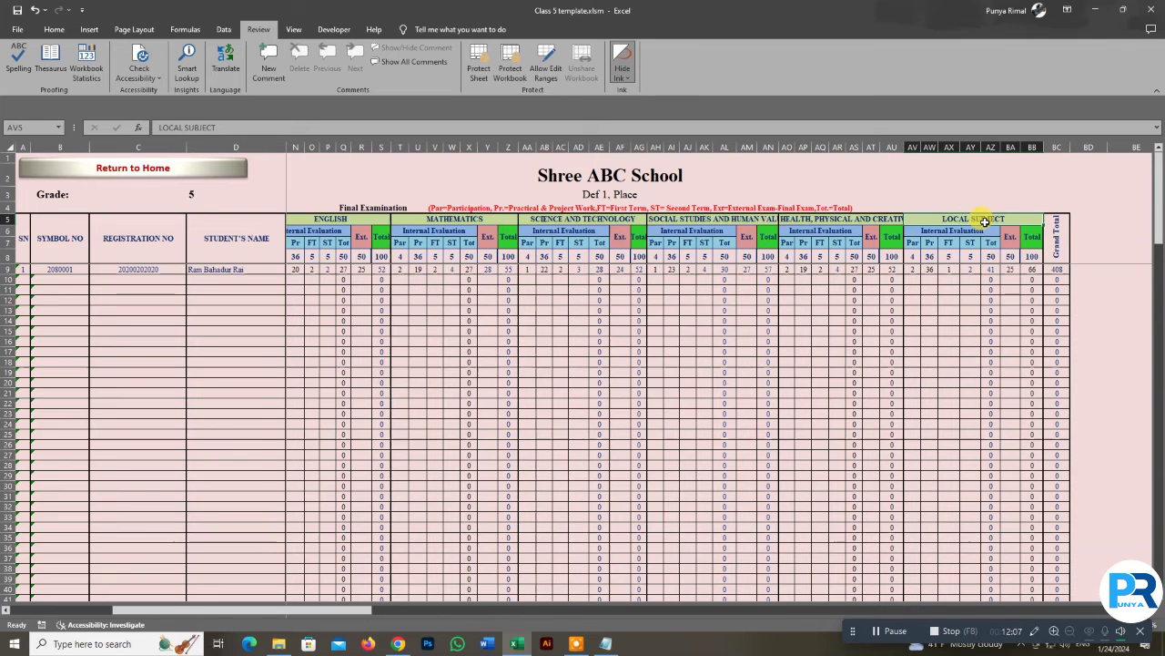
double_click(984, 220)
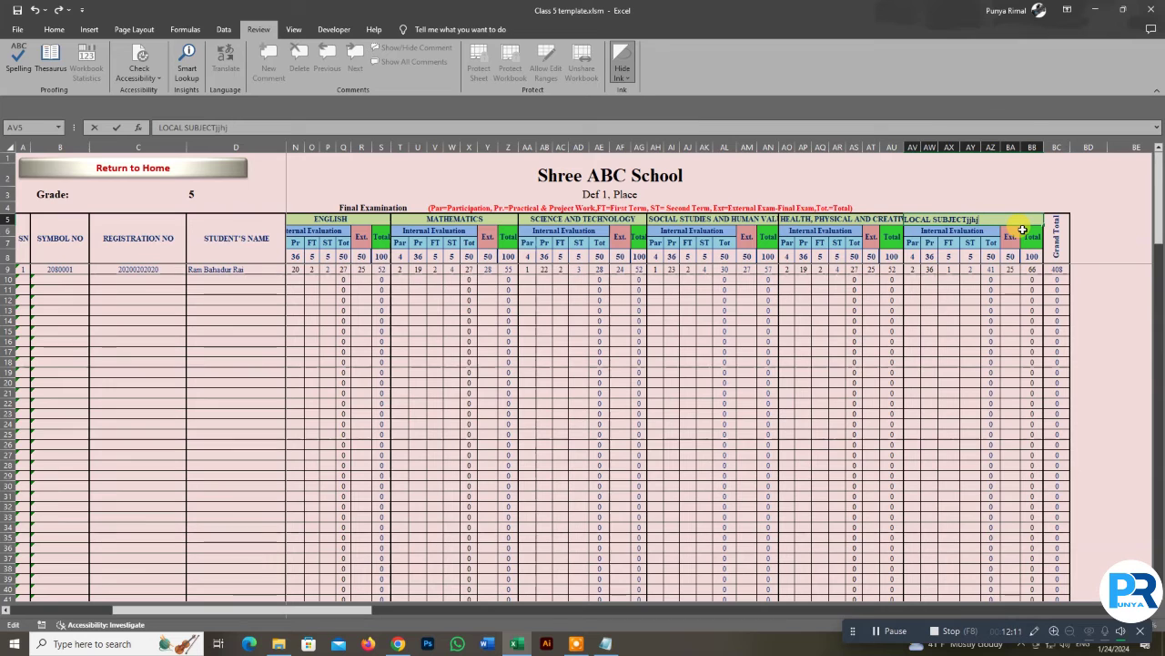
key("Return")
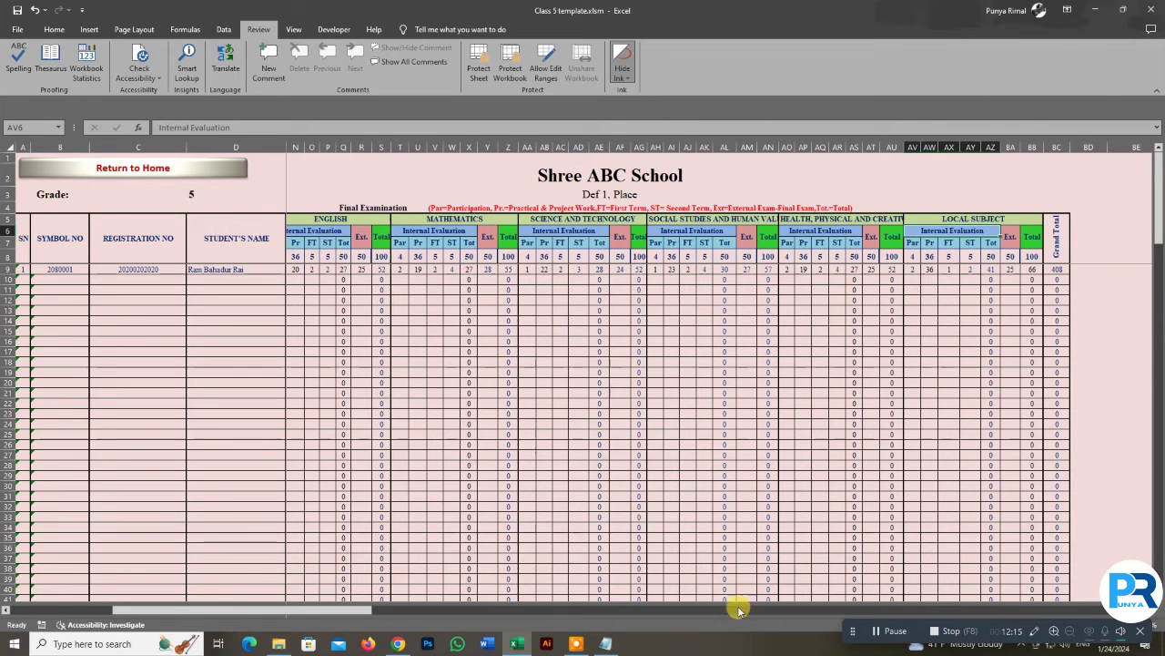
left_click_drag(364, 612, 203, 606)
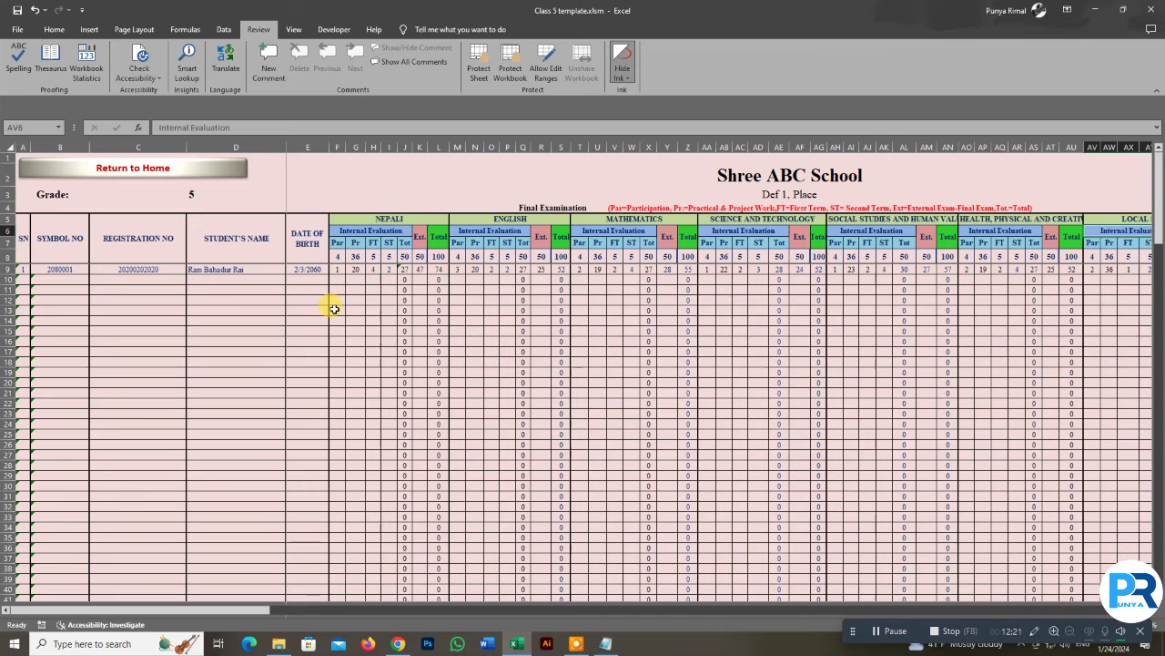
left_click(18, 13)
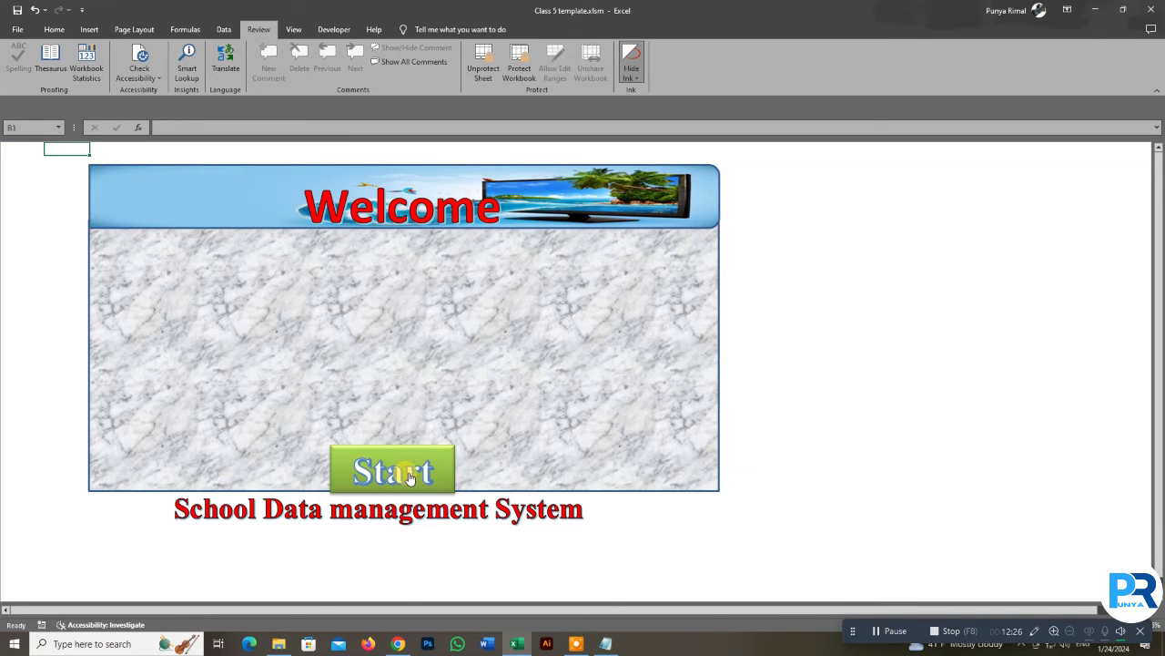
- Start the software, go to result management and open the Class 5 grade-sheets
left_click(401, 466)
left_click(170, 414)
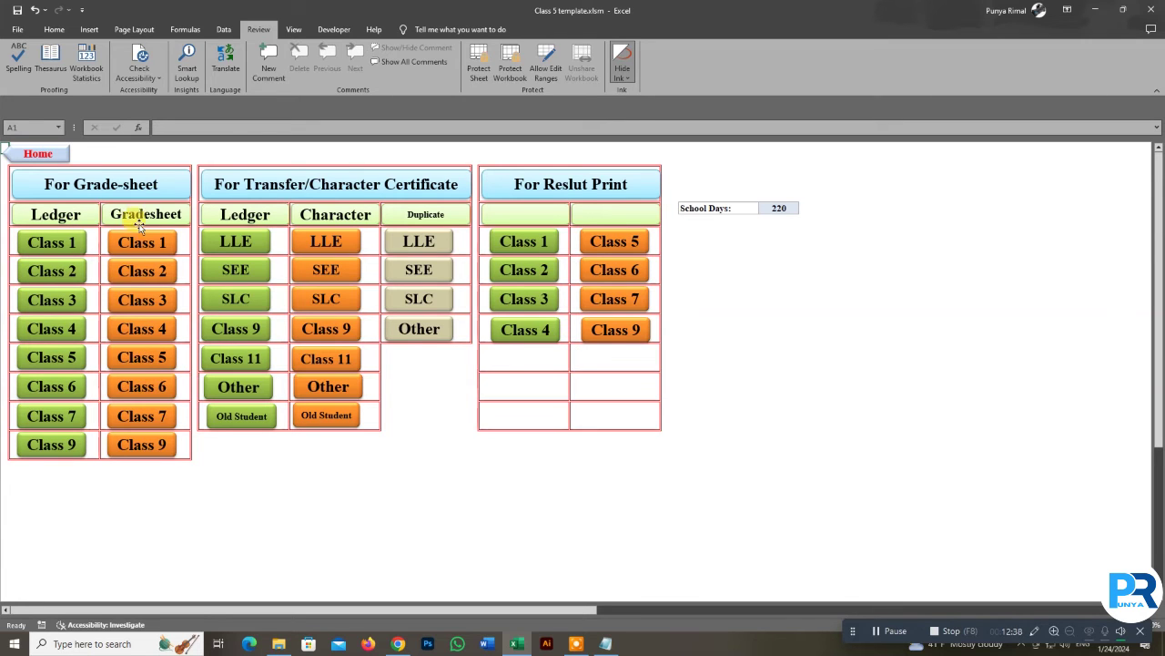
left_click(136, 359)
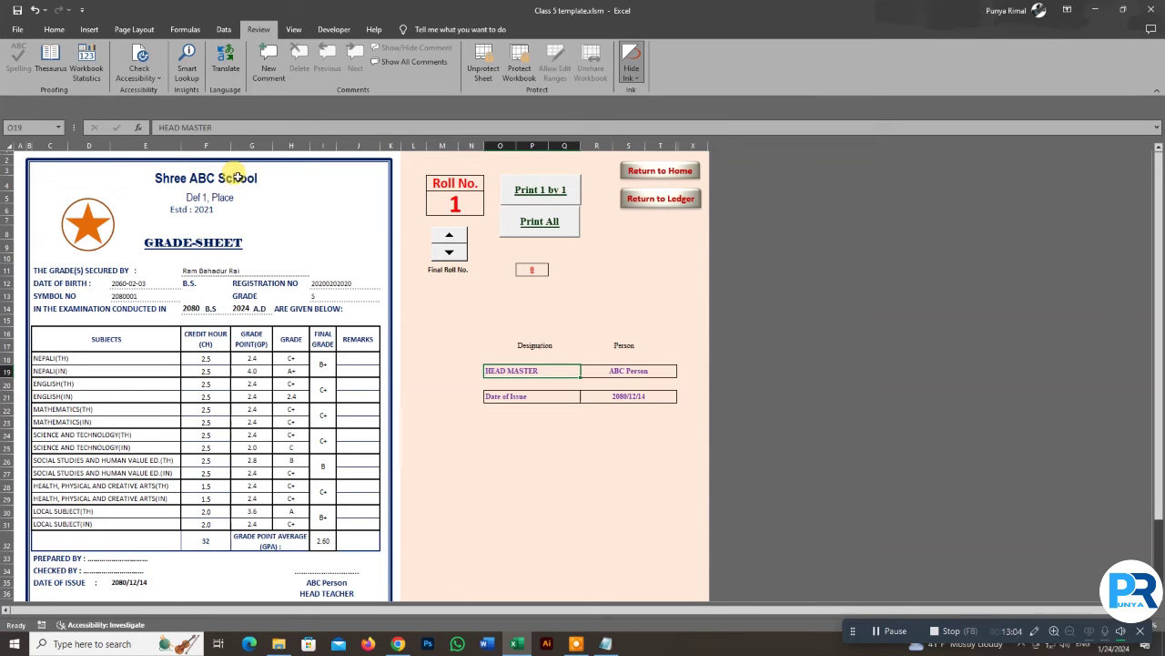
- Set the grade sheet's Roll No. to 2, then return to the Class 5 marks ledger
key("F2")
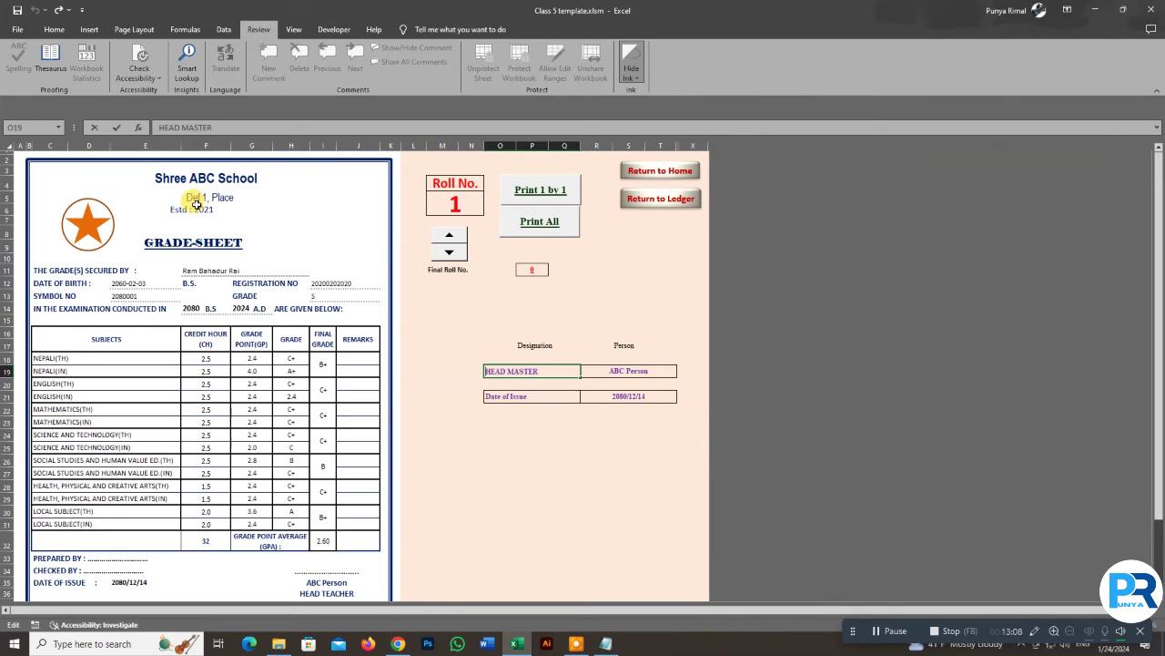
key("Escape")
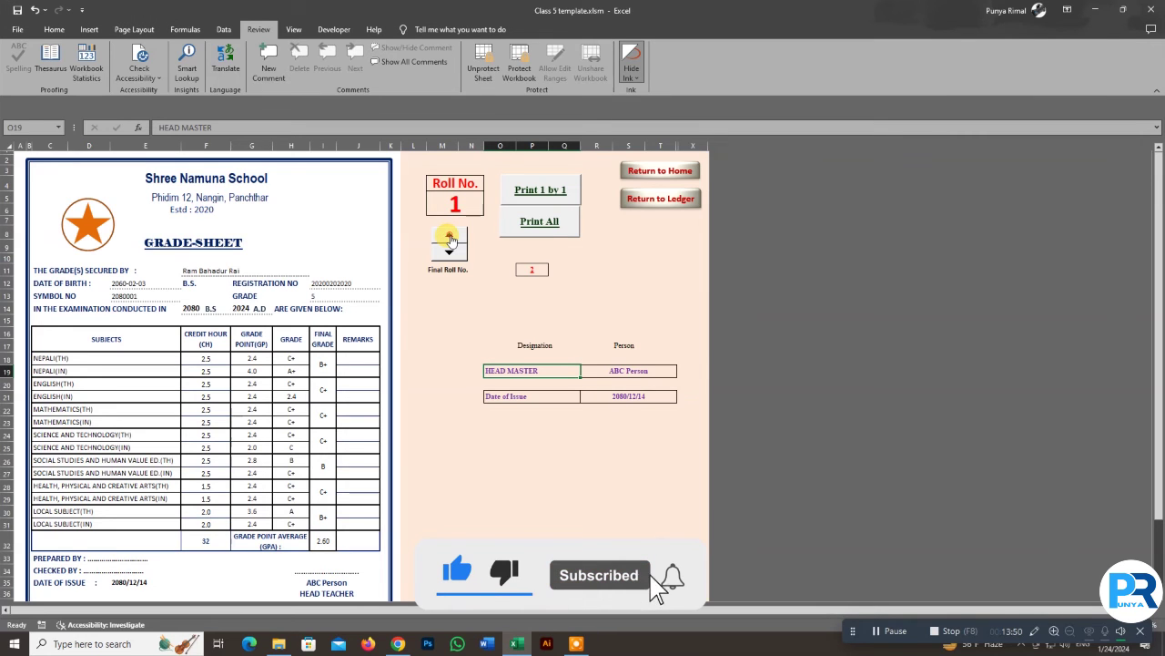
left_click(449, 238)
left_click(453, 253)
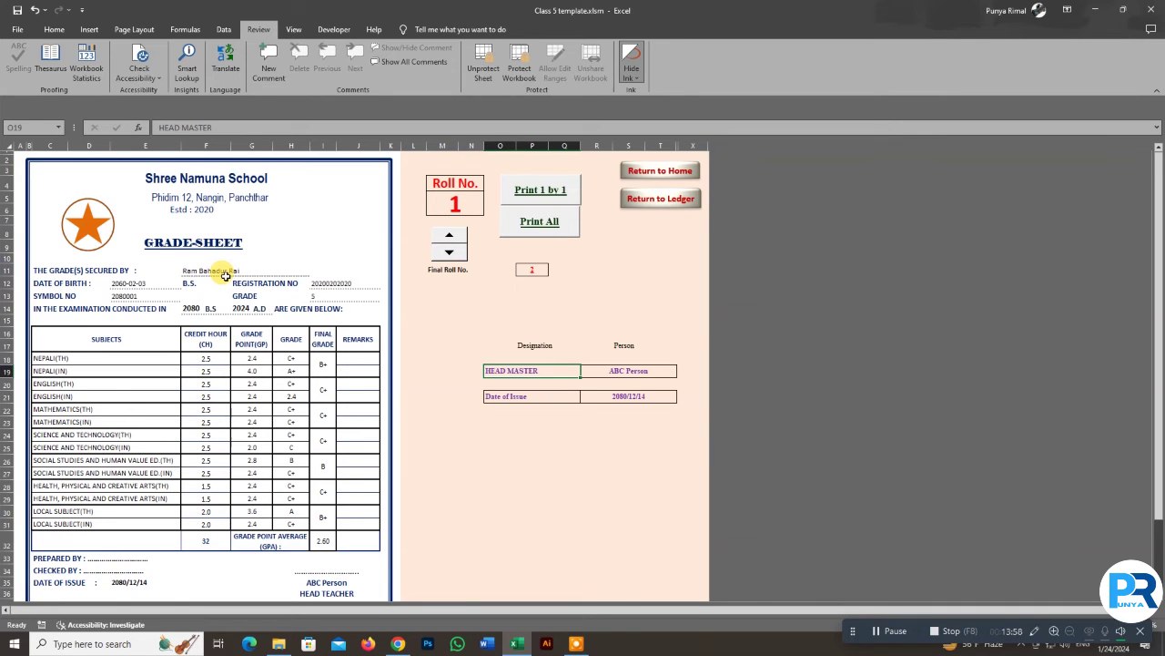
left_click(449, 237)
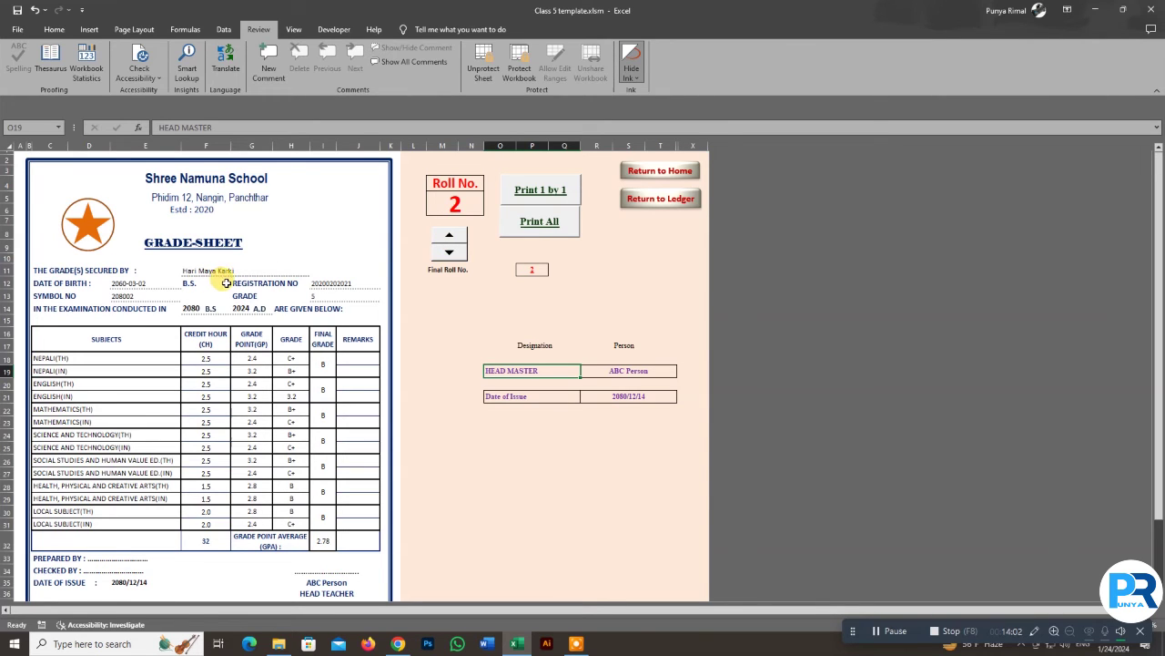
left_click(449, 240)
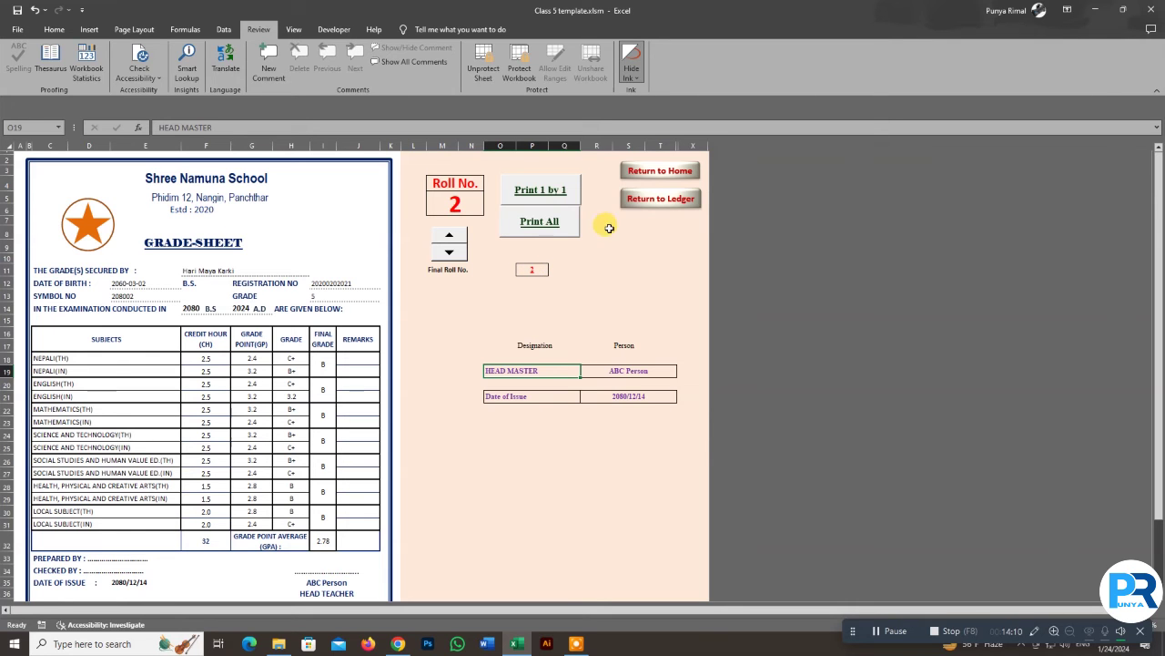
left_click(640, 199)
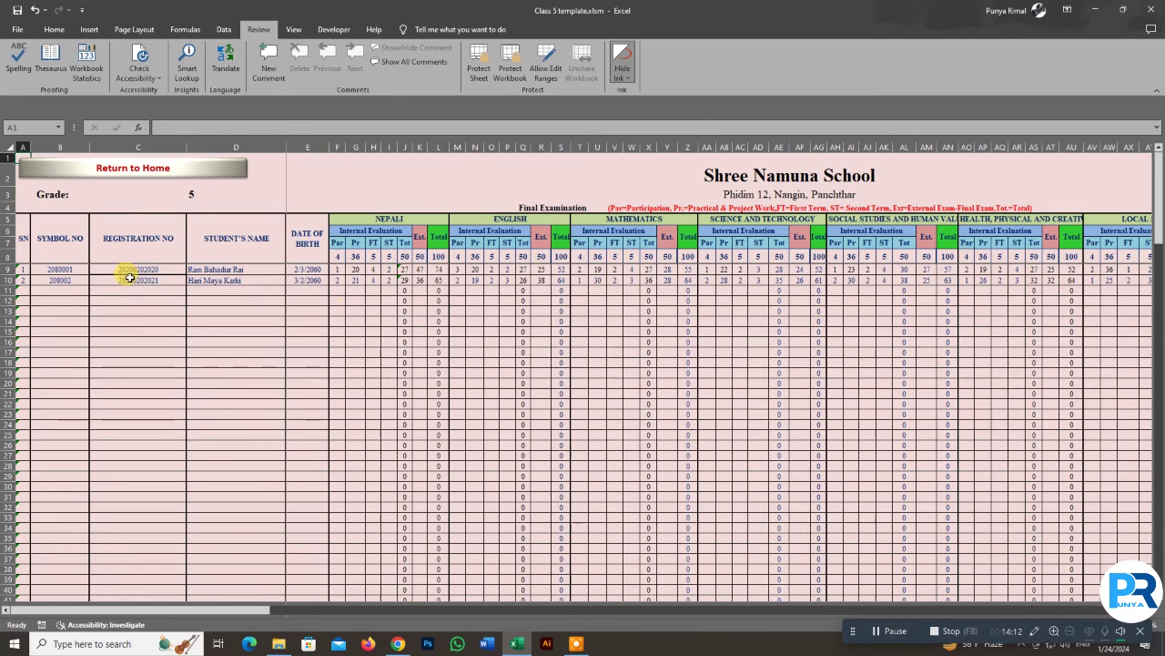
left_click_drag(211, 270, 223, 281)
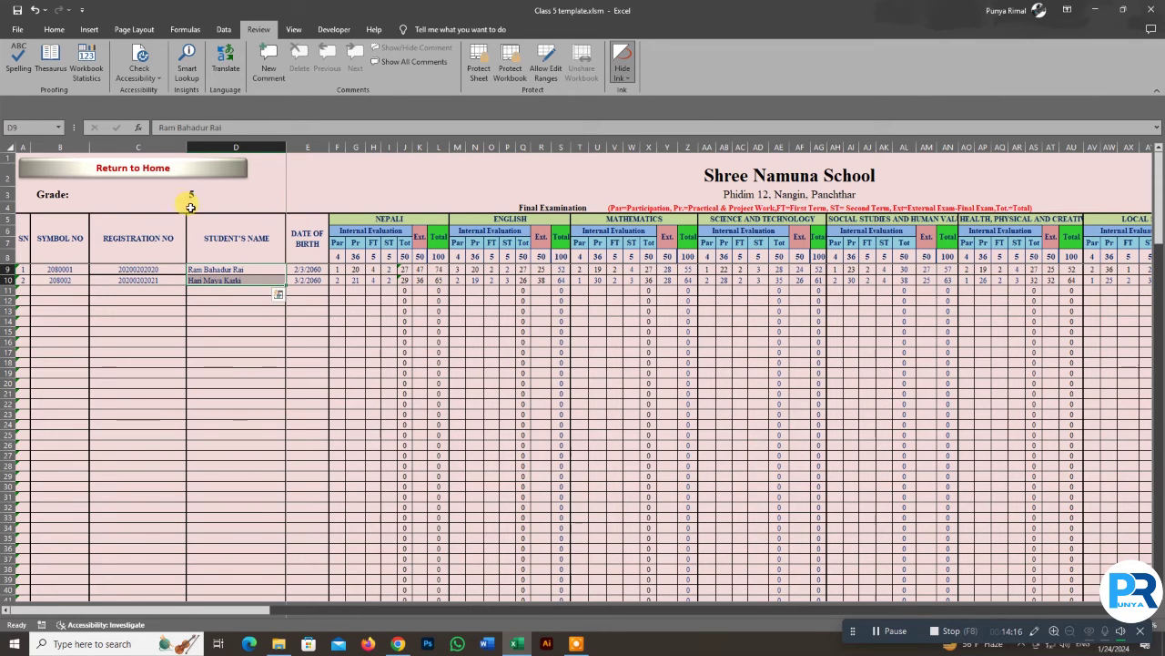
left_click(151, 169)
left_click(142, 356)
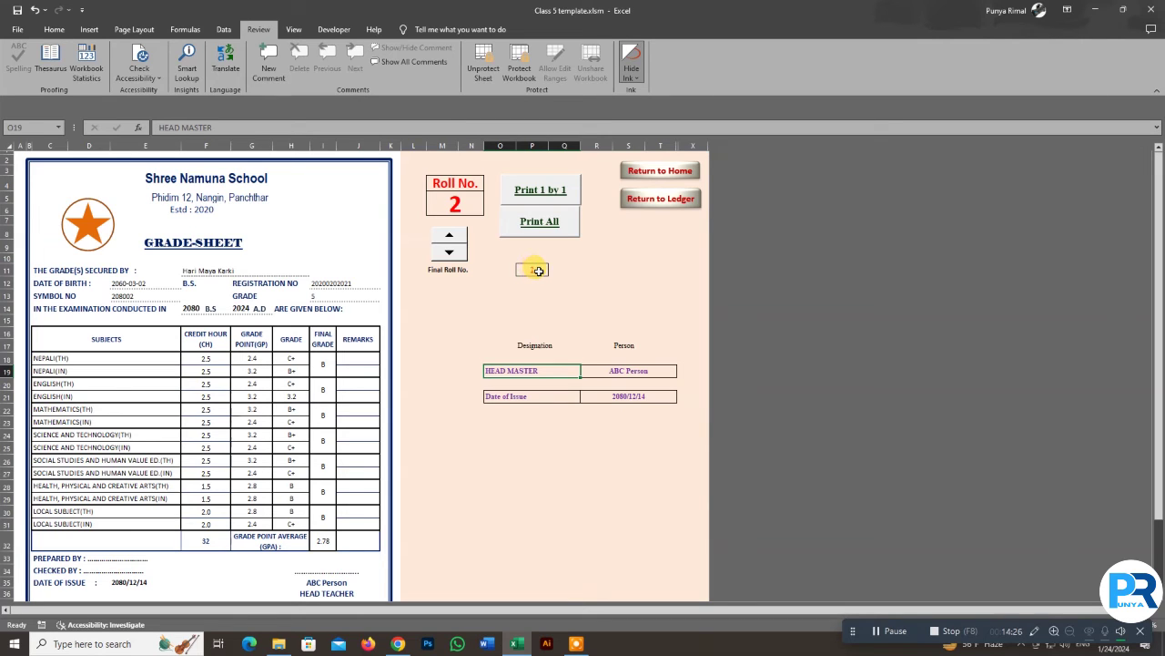
- Flip the grade sheet between roll numbers 2 and 3 with the spinner
left_click(453, 237)
left_click(453, 252)
left_click(453, 236)
left_click(453, 253)
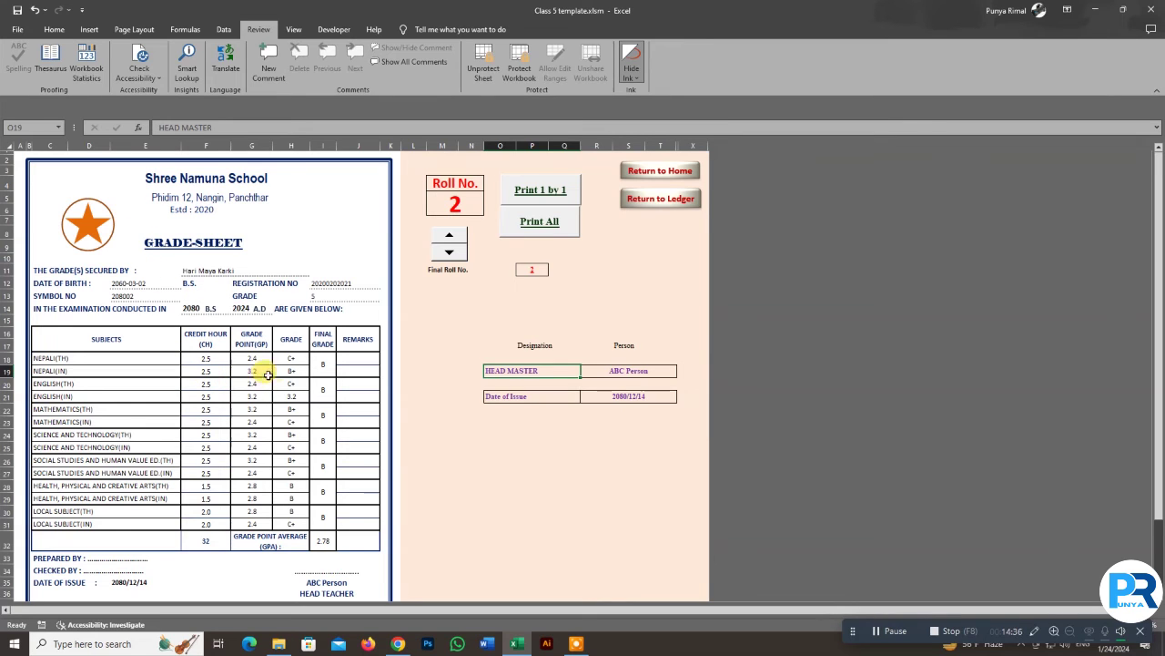
- Check the head master and 2080/12/14 Date of Issue cells, then return to Roll No. 1
left_click(619, 371)
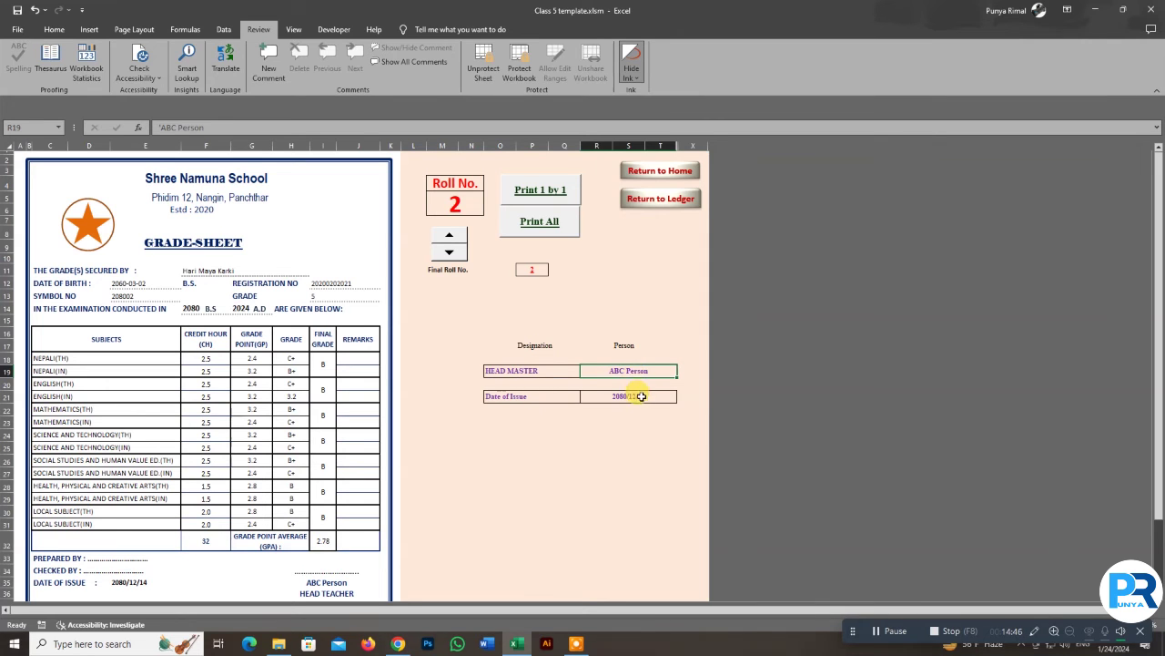
left_click(630, 398)
scroll(632, 392, "down", 1)
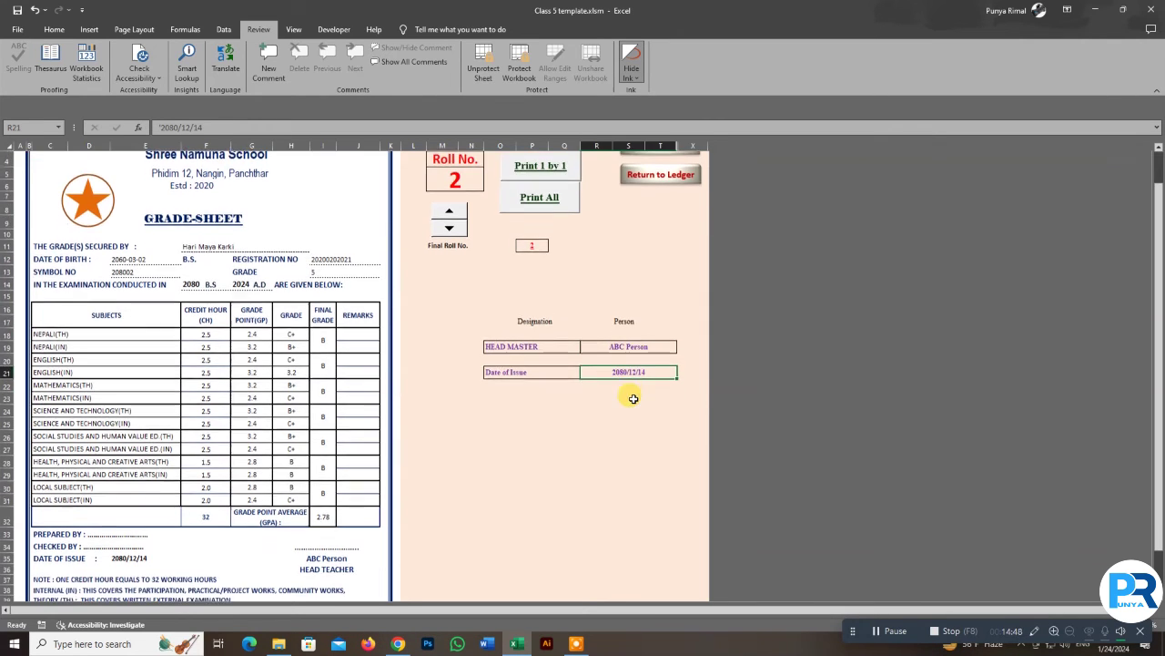
scroll(643, 383, "down", 1)
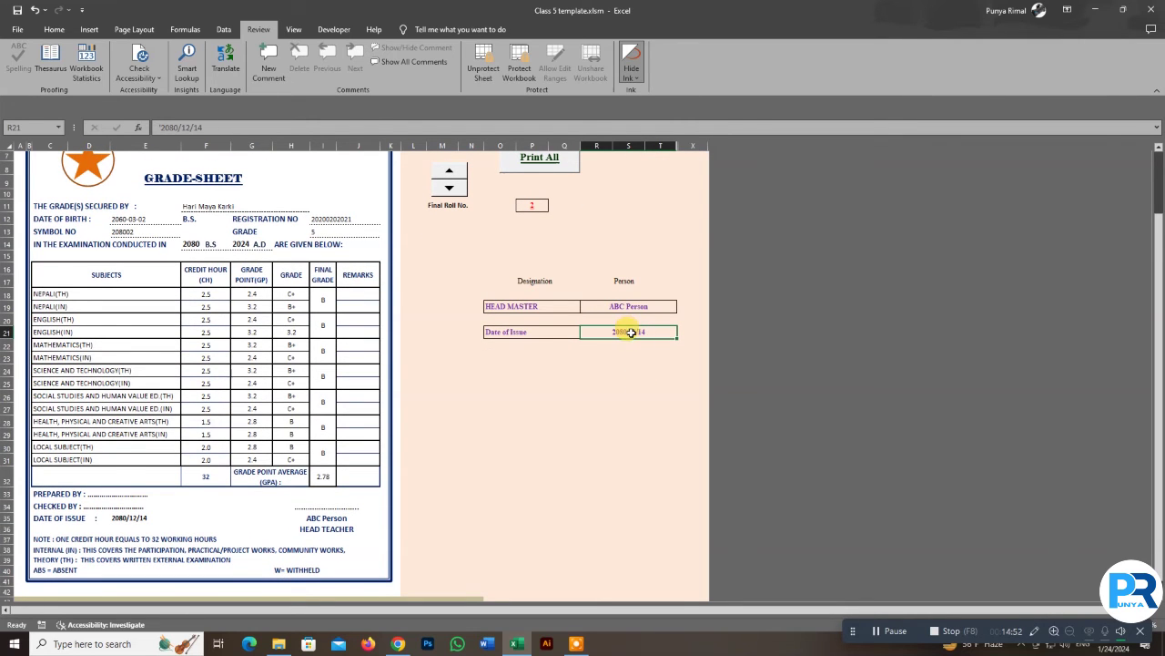
scroll(629, 337, "up", 2)
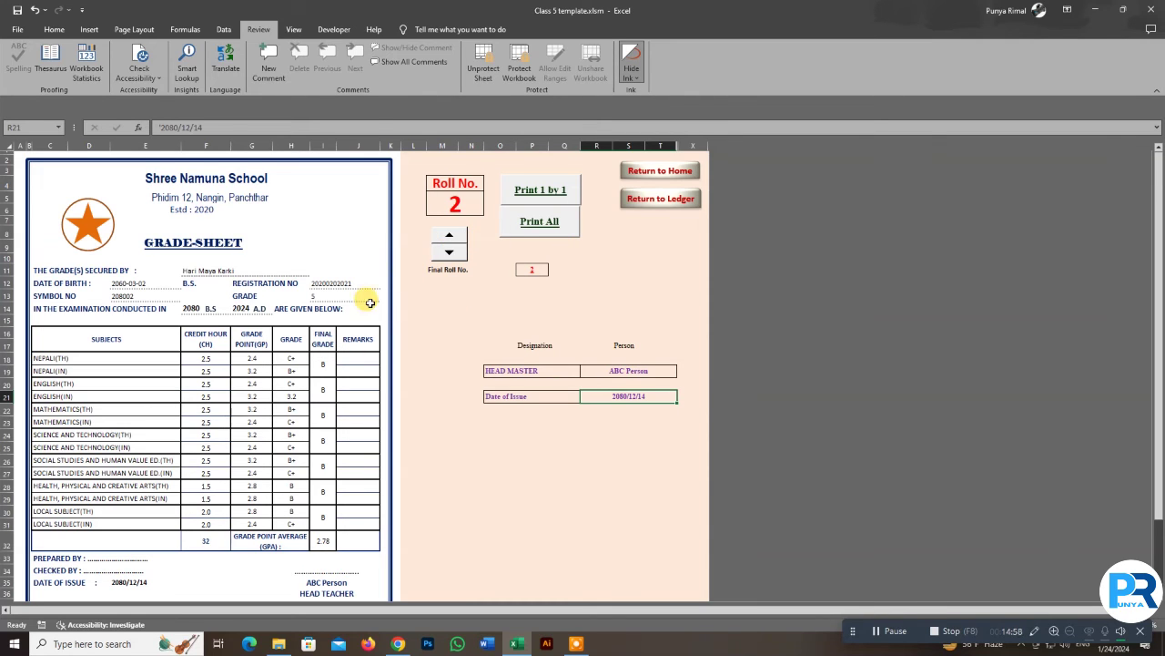
left_click(450, 235)
left_click(449, 252)
left_click(449, 252)
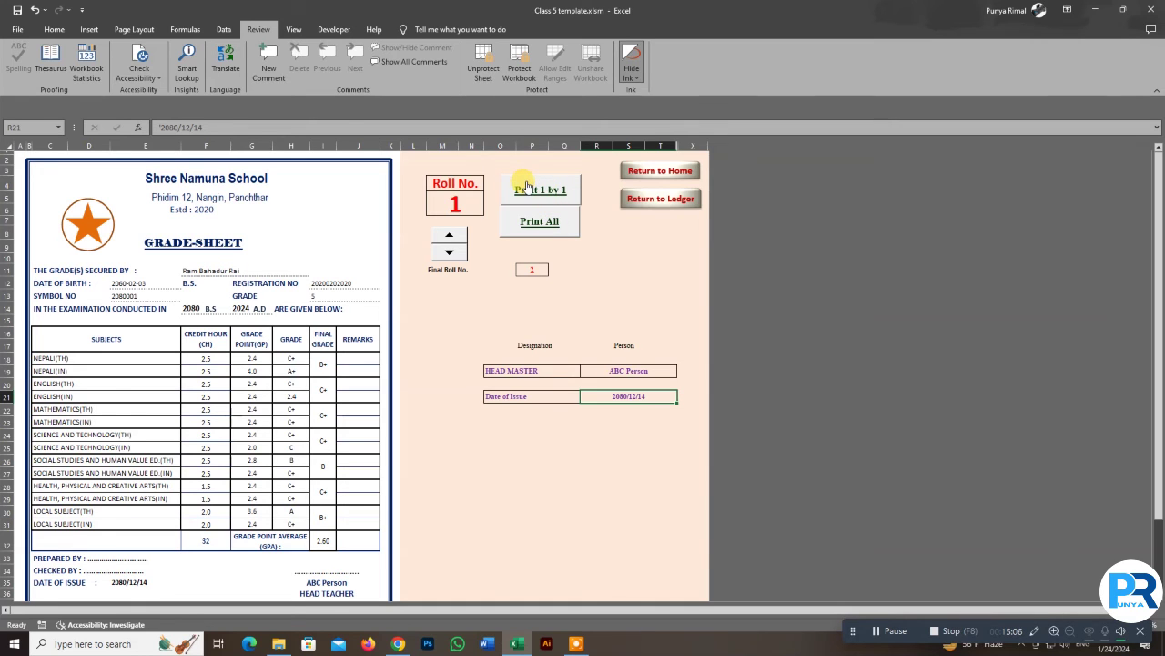
left_click(550, 189)
left_click(561, 357)
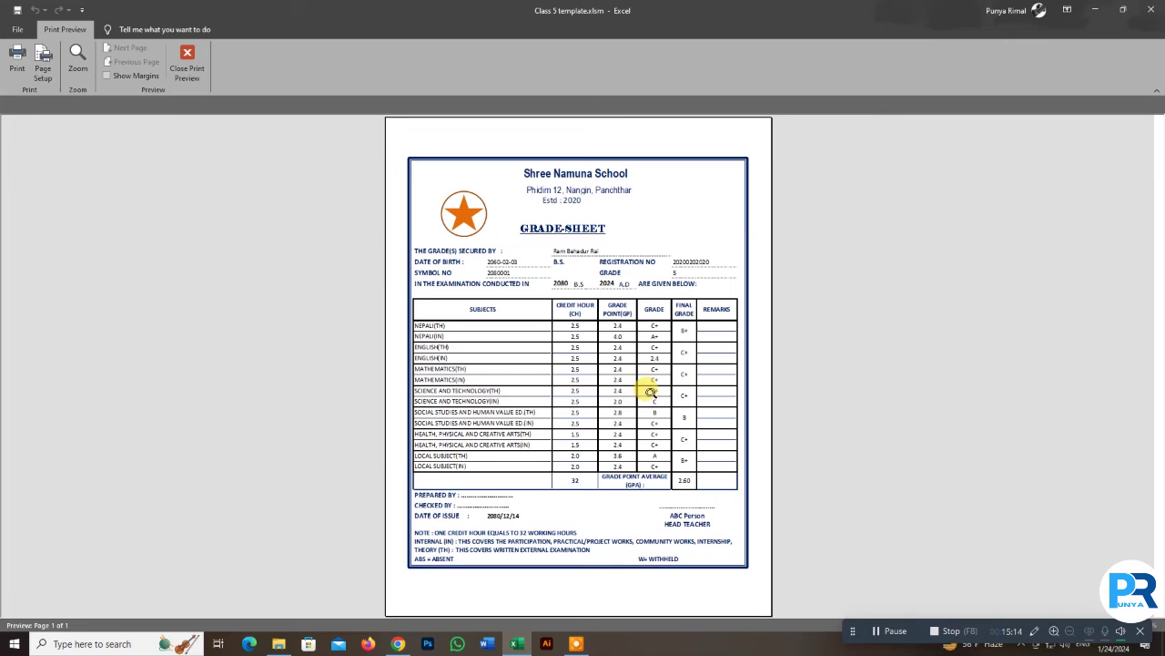
left_click(192, 62)
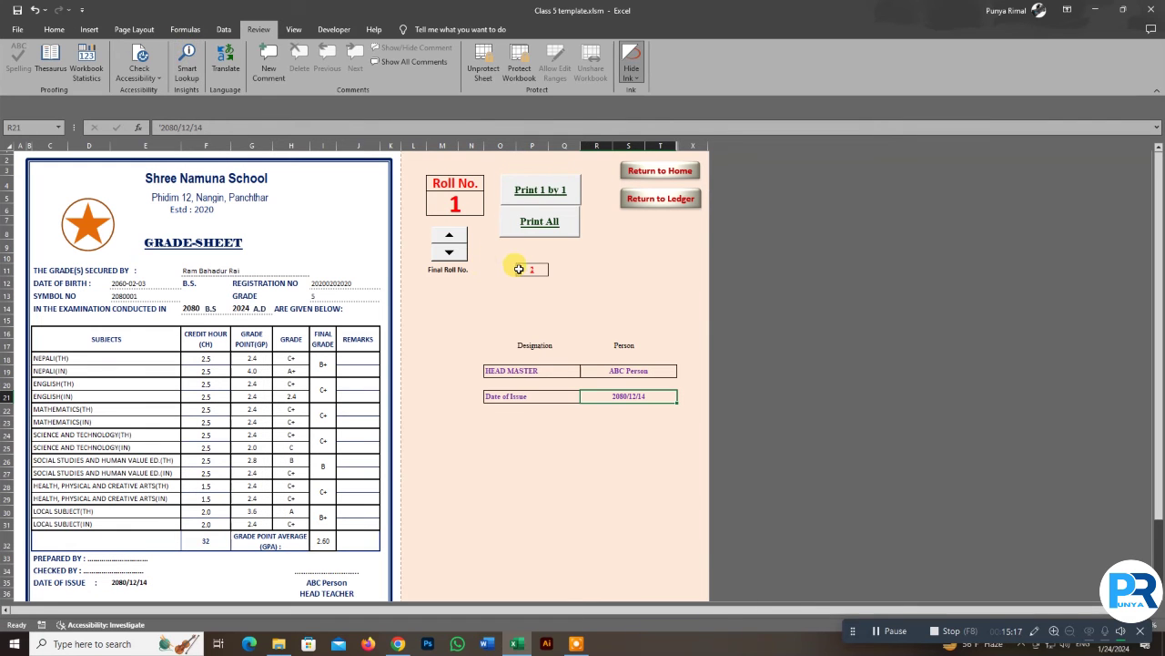
scroll(500, 325, "down", 5)
scroll(502, 329, "up", 2)
scroll(503, 329, "down", 2)
scroll(504, 327, "up", 4)
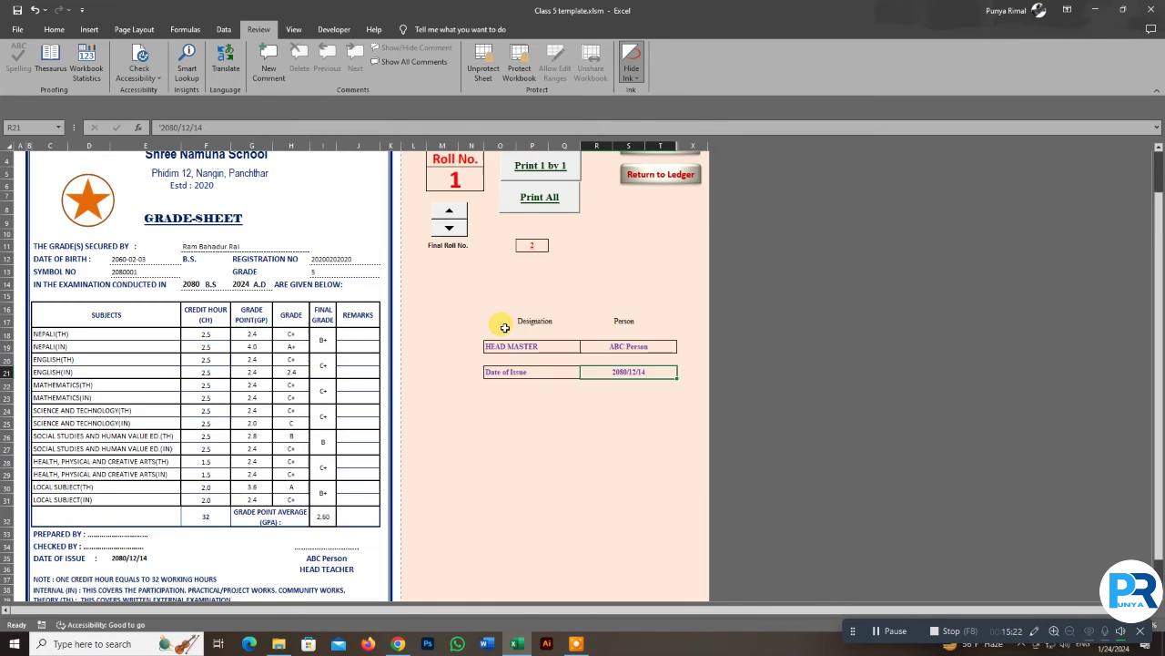
scroll(503, 328, "up", 1)
scroll(606, 310, "down", 5)
scroll(603, 311, "up", 3)
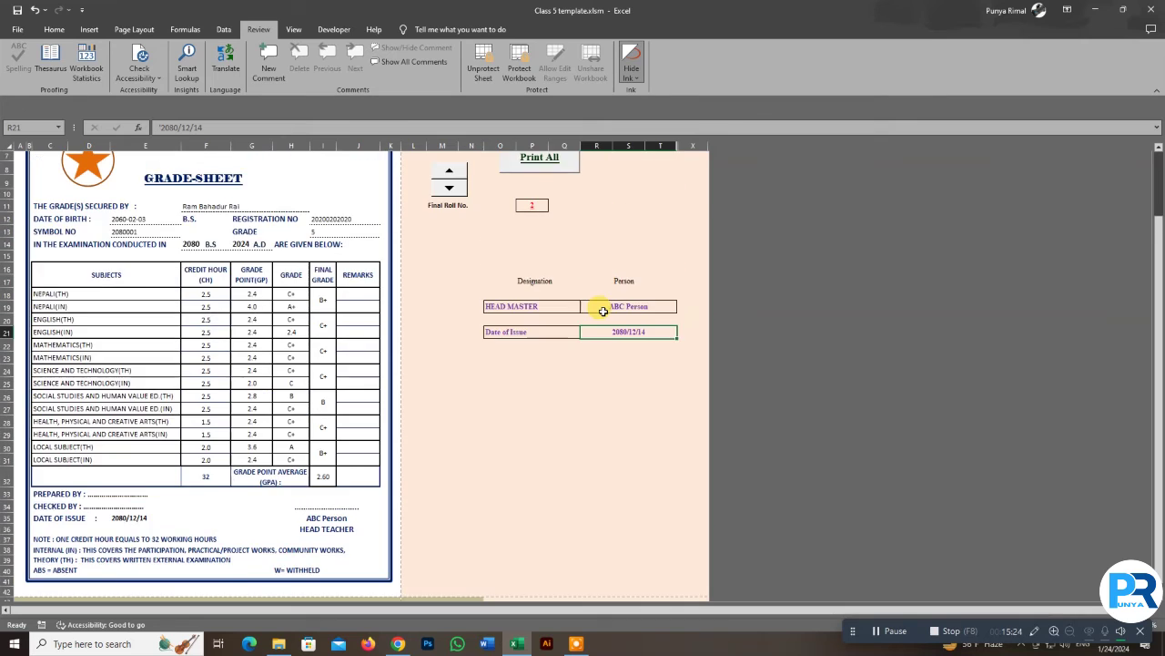
scroll(603, 312, "up", 2)
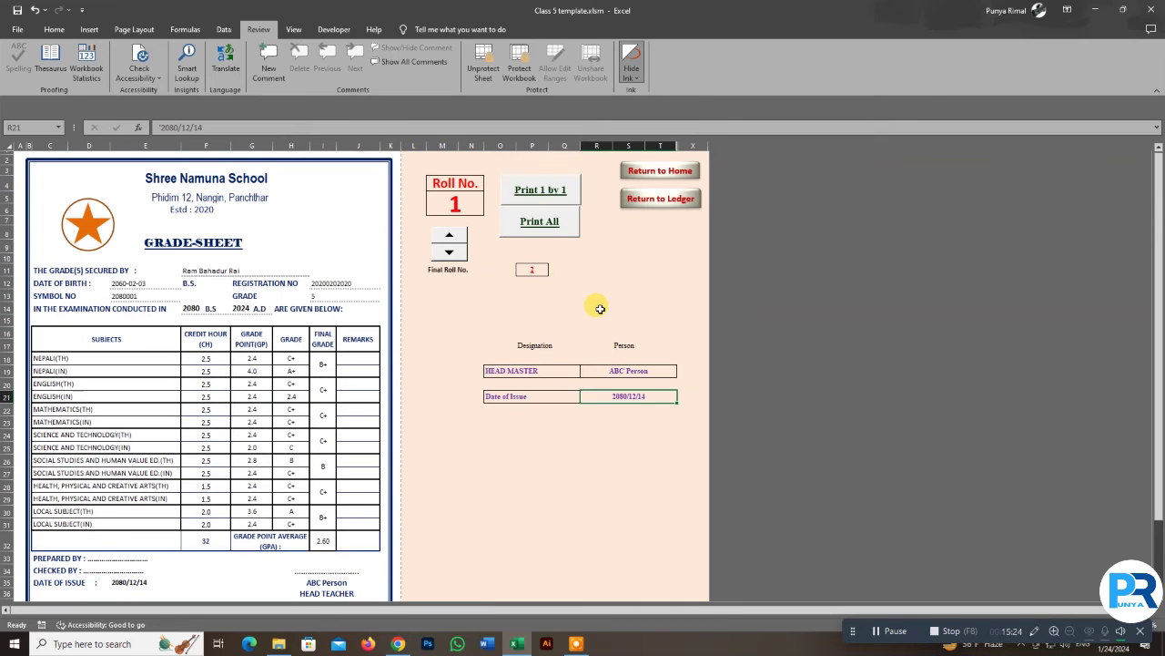
left_click(551, 224)
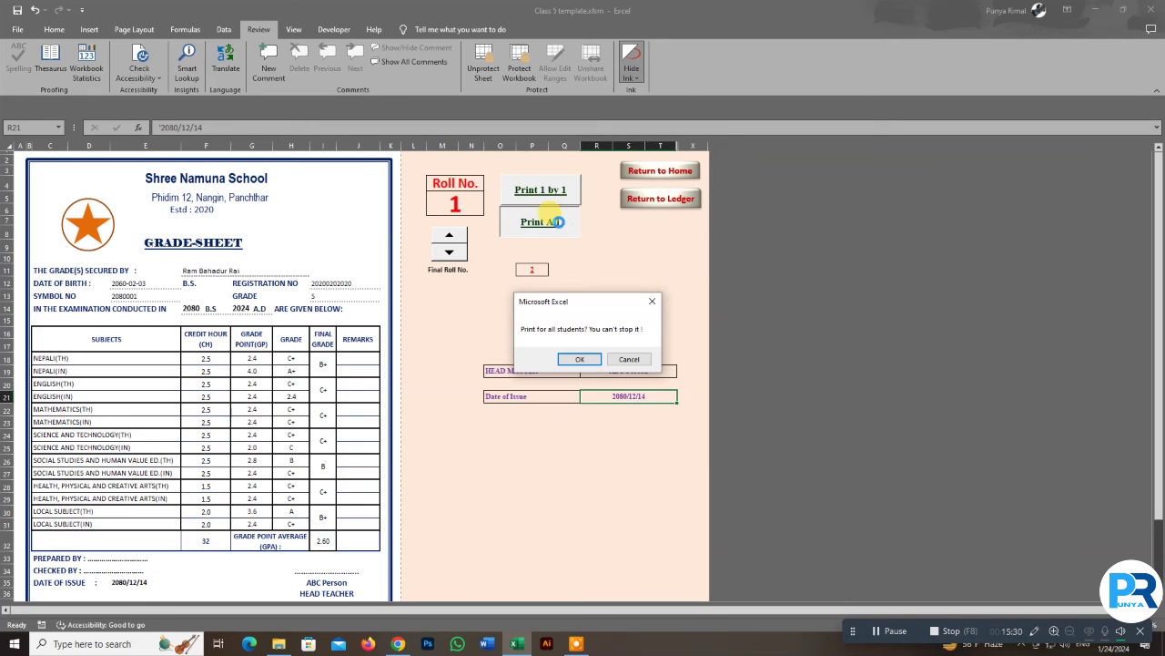
left_click(589, 363)
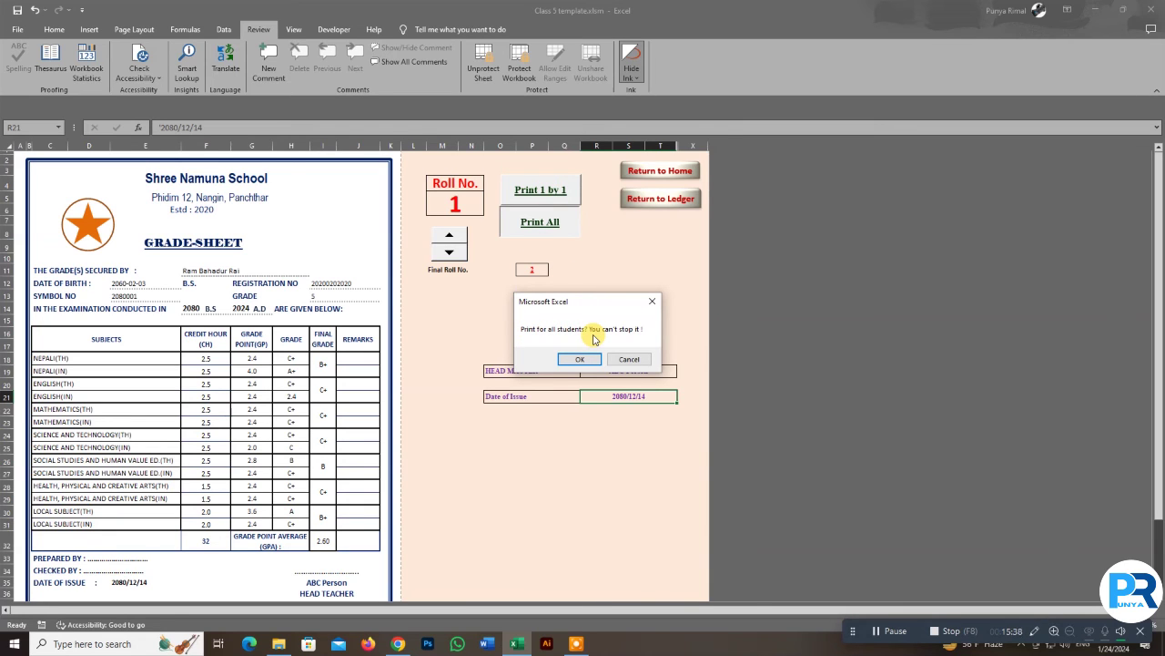
left_click(585, 359)
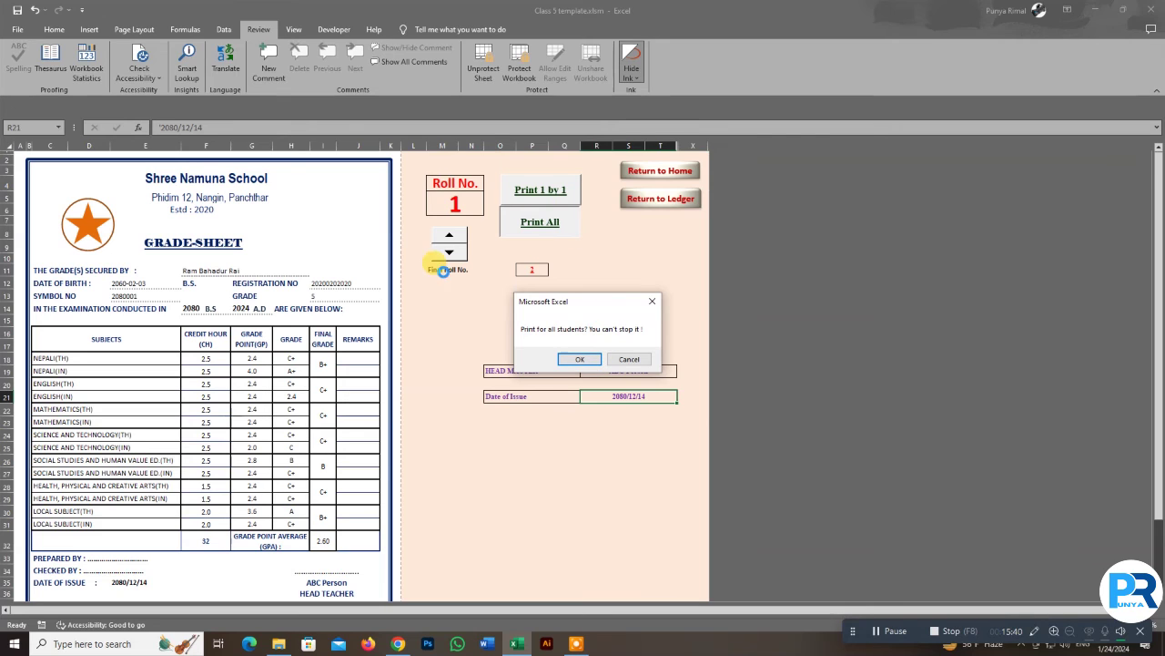
left_click(578, 358)
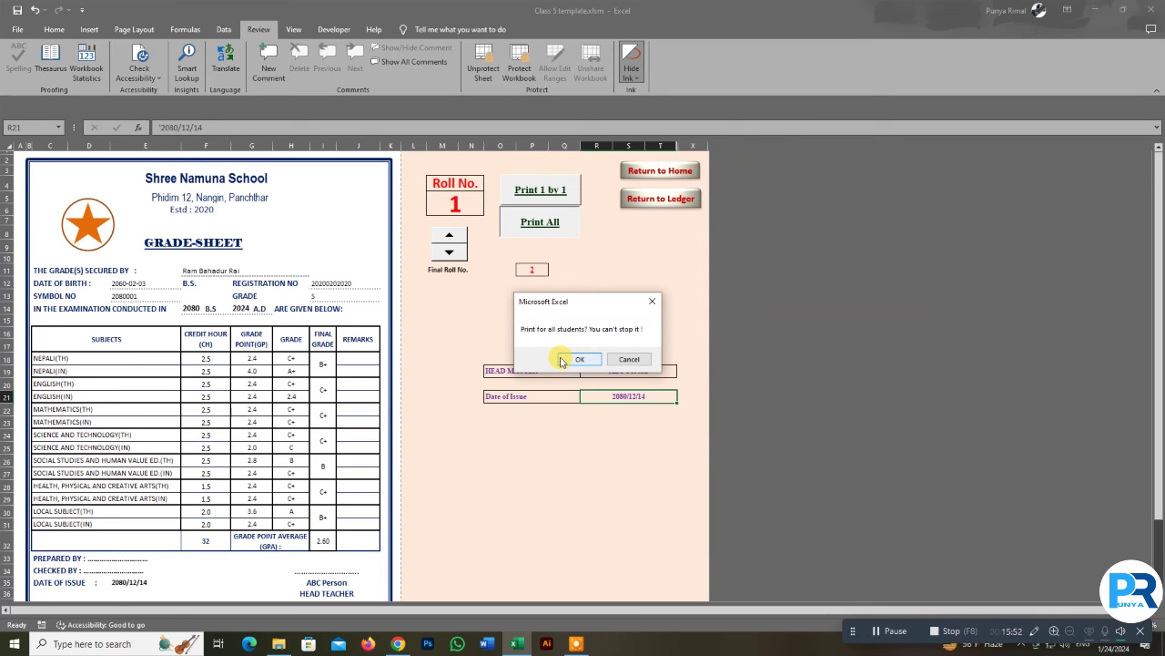
left_click(628, 358)
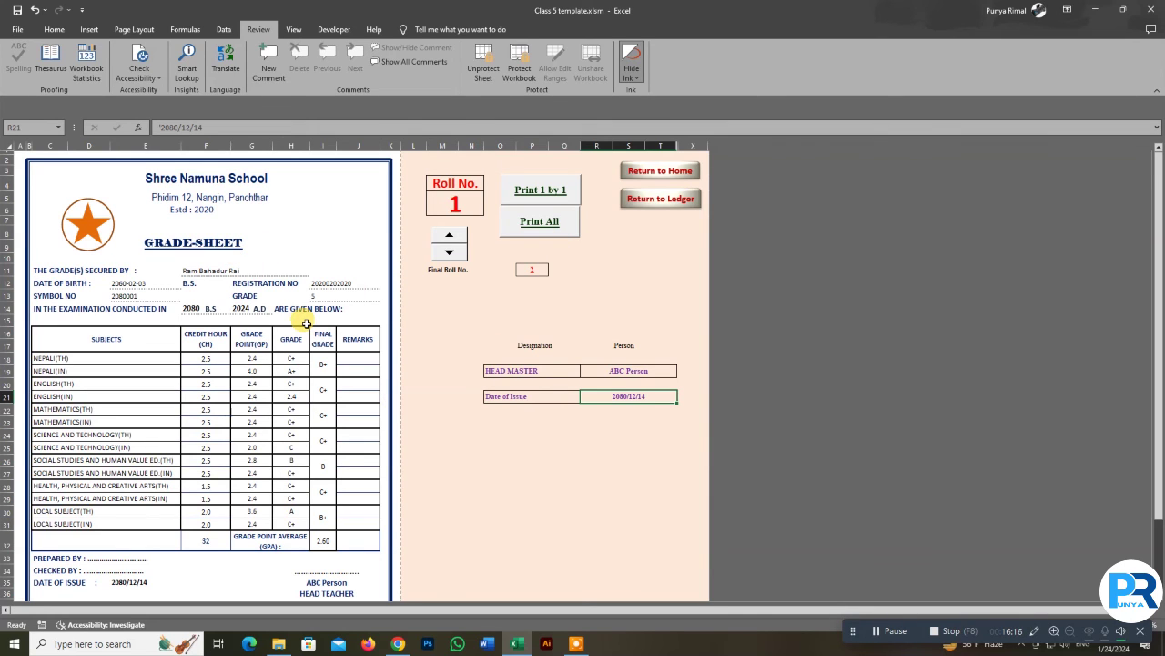
- Deselect the GRADE-SHEET title box and use Return to Home to reach the menu sheet
left_click(145, 242)
key("Escape")
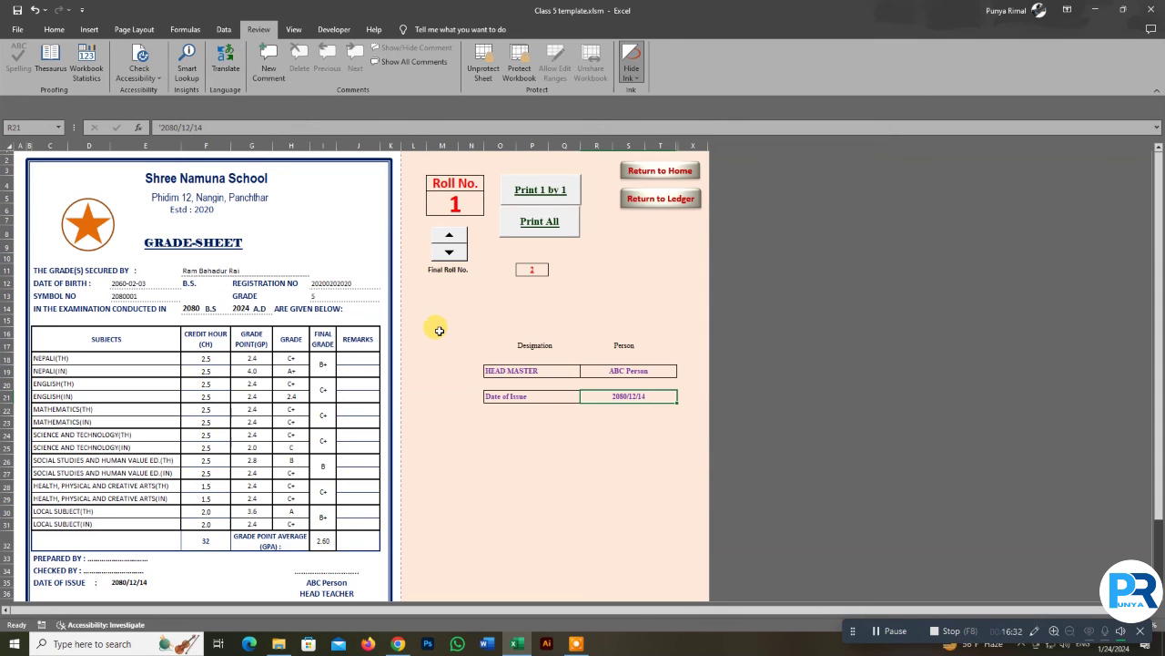
scroll(439, 331, "down", 2)
scroll(439, 330, "up", 2)
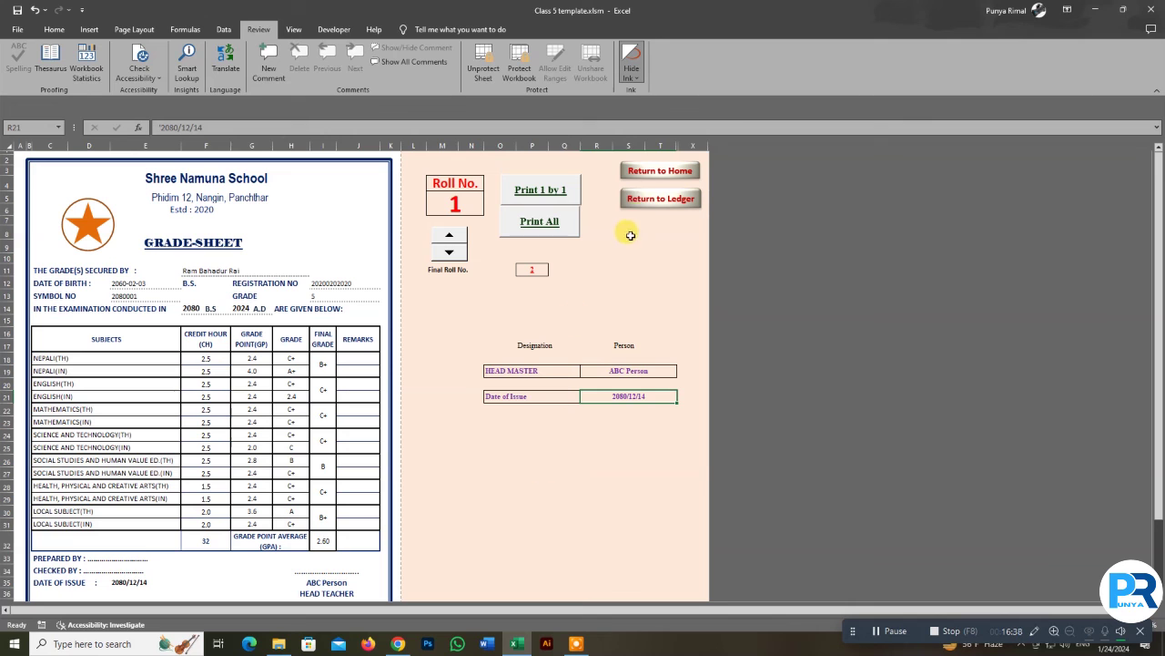
left_click(655, 172)
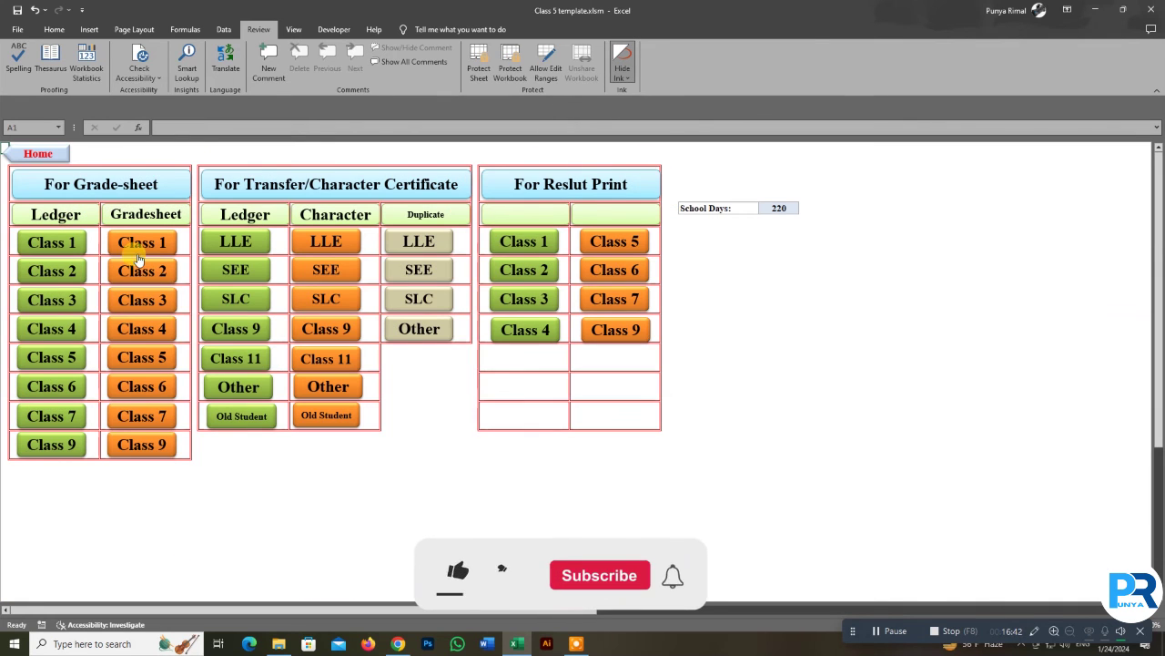